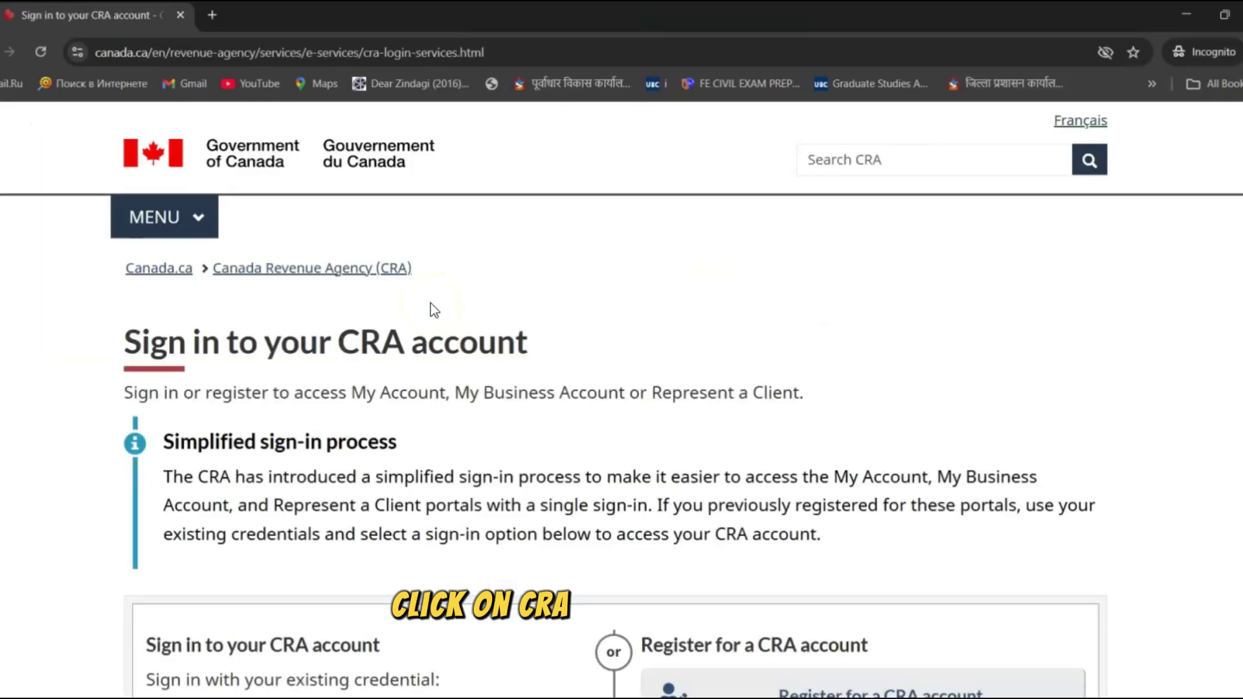
- Start registering for a CRA account and choose Sign-In Partner as the registration option
scroll(572, 348, "down", 4)
scroll(572, 353, "down", 1)
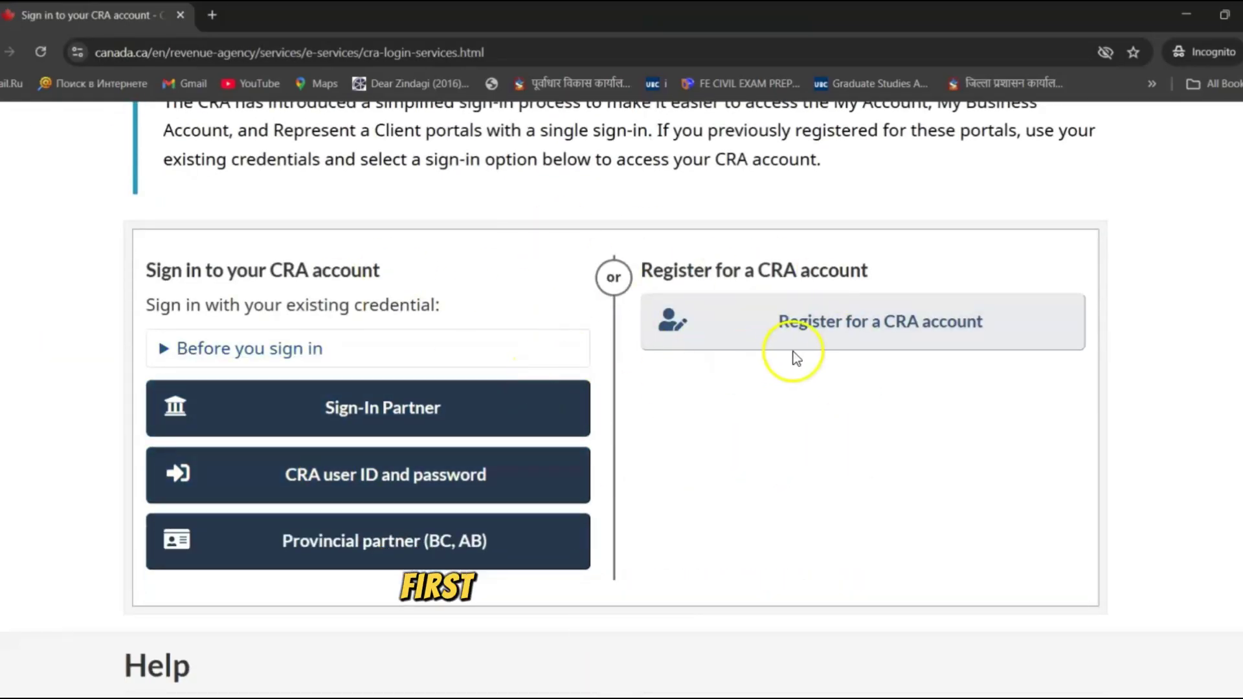
left_click(814, 333)
scroll(744, 421, "down", 12)
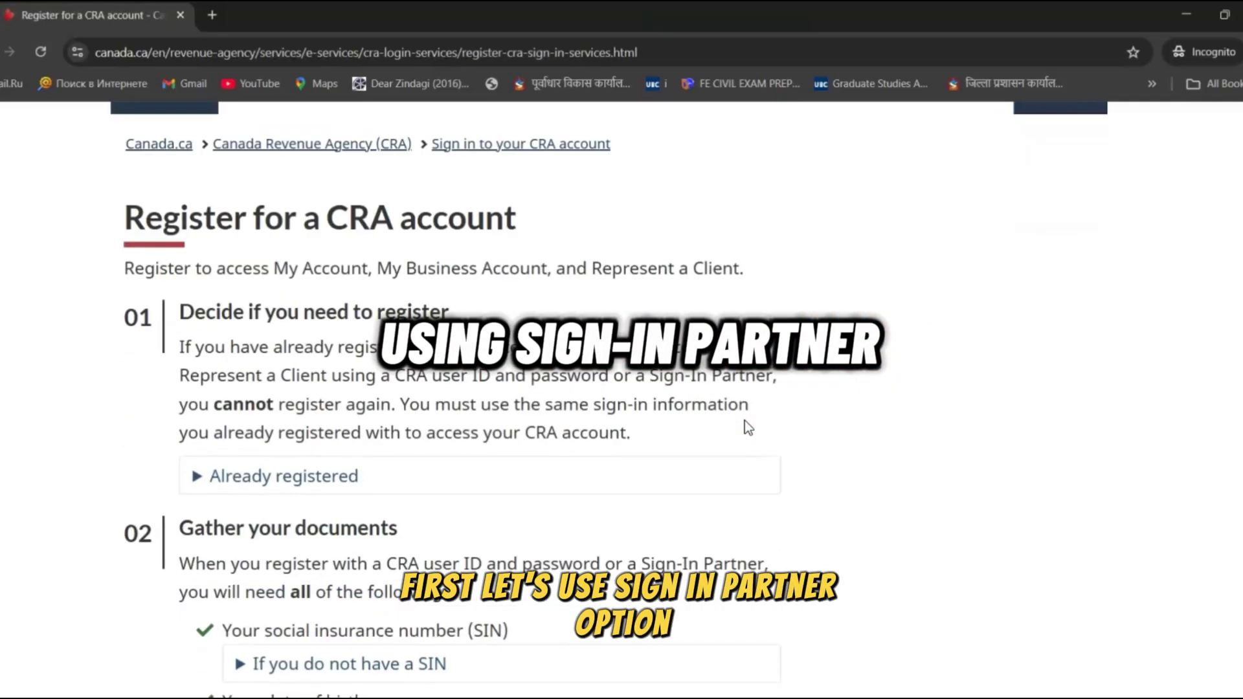
scroll(746, 427, "down", 2)
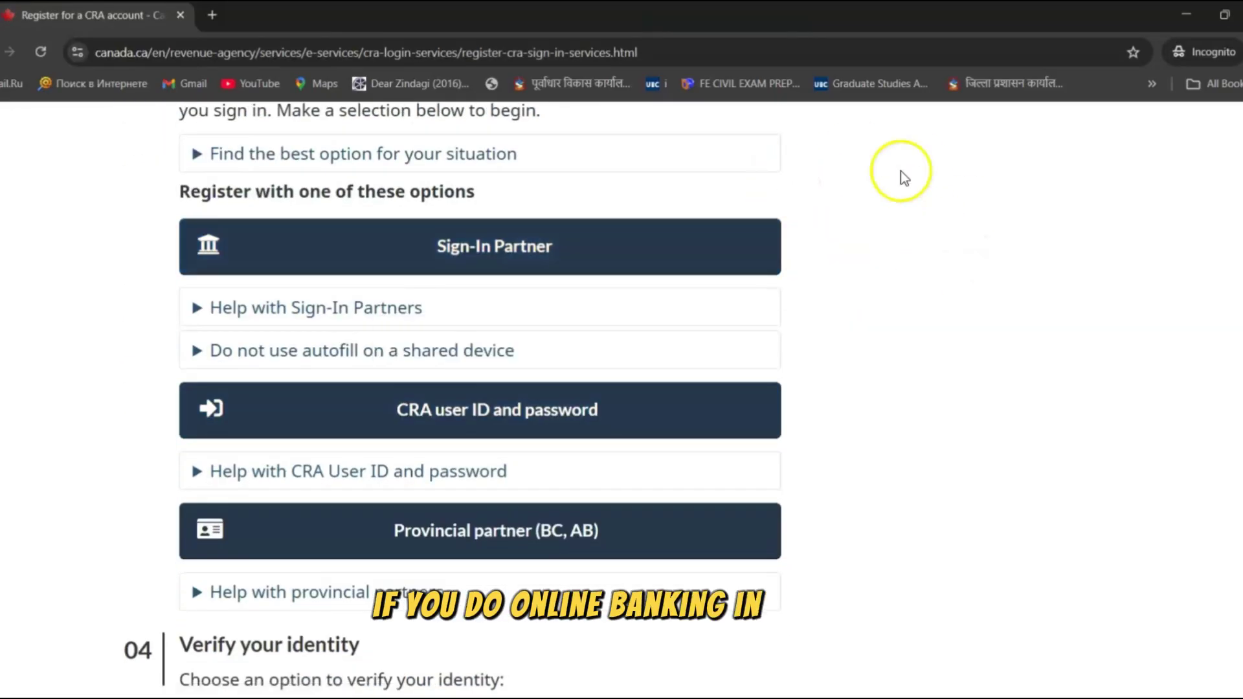
left_click(670, 248)
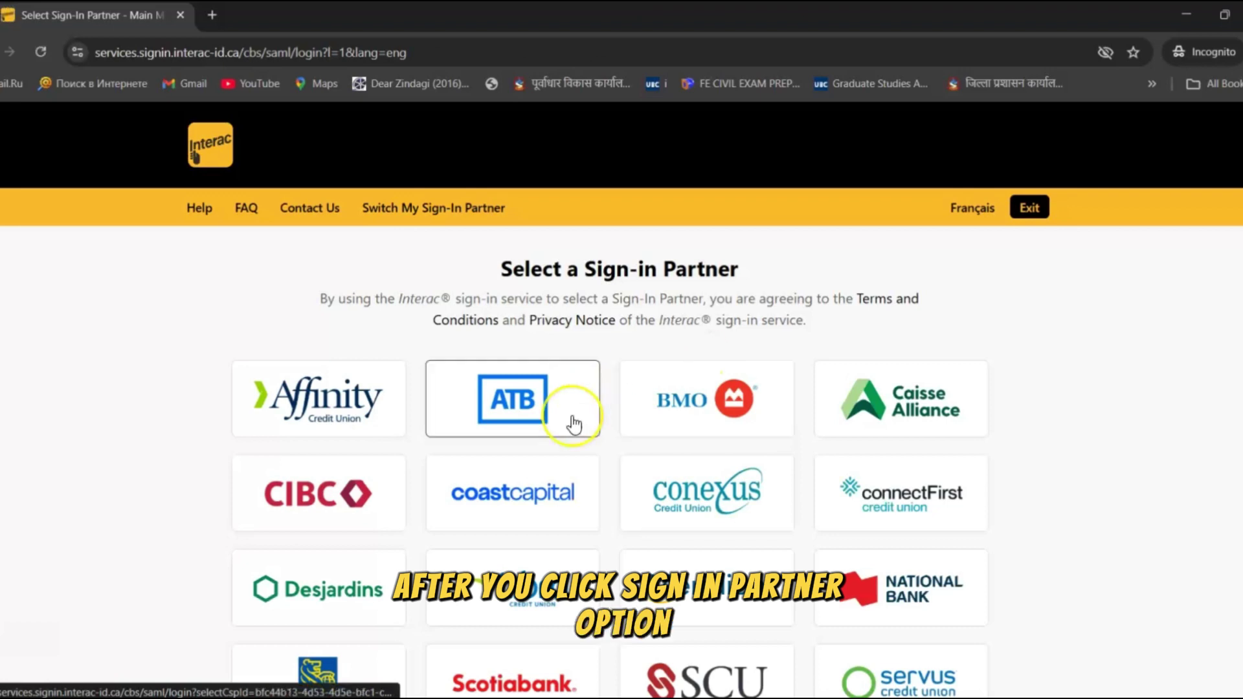
- Select Scotiabank as the sign-in partner and sign in with the banking username and password
scroll(574, 424, "down", 4)
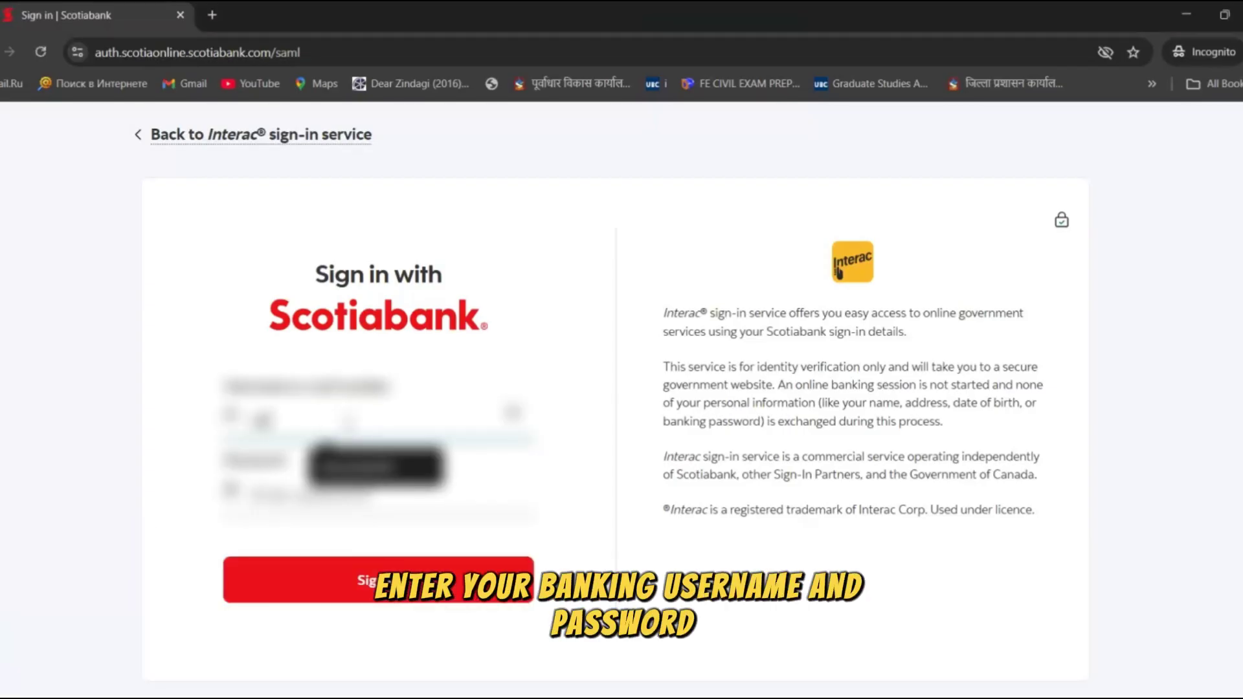
left_click(354, 458)
left_click(335, 512)
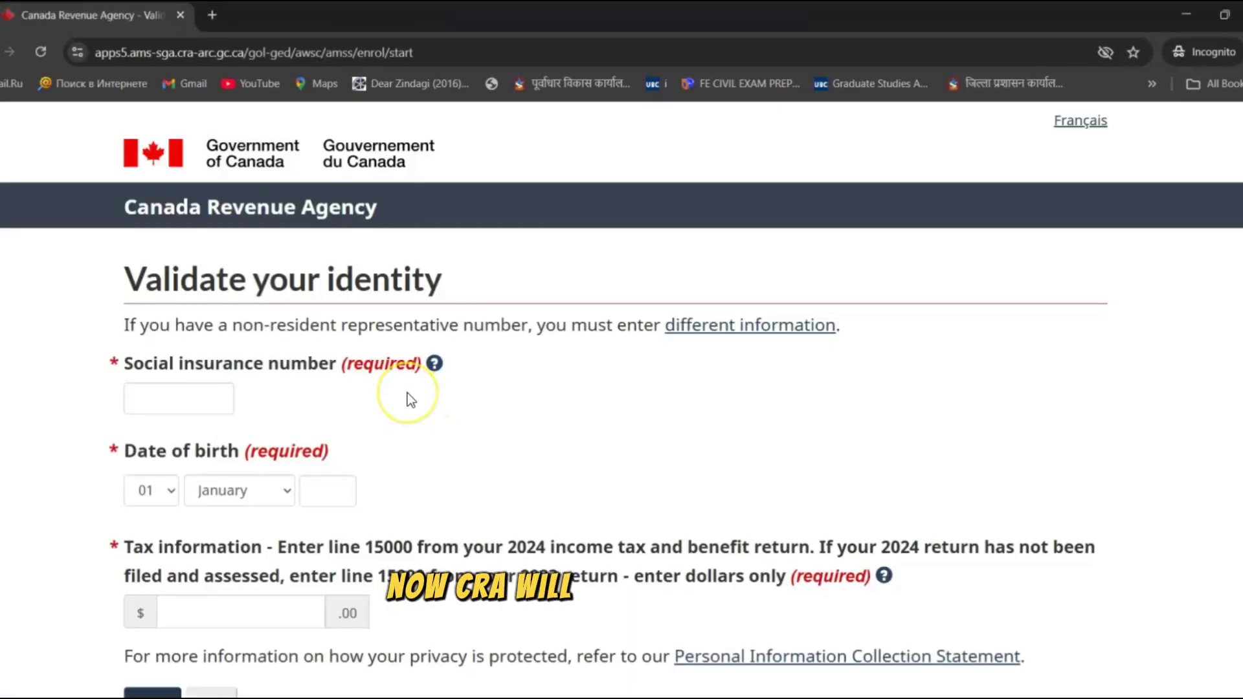
- Examine the identity validation form's required fields, including the line 15000 tax information instructions for the 2024 and 2023 returns
scroll(406, 393, "down", 2)
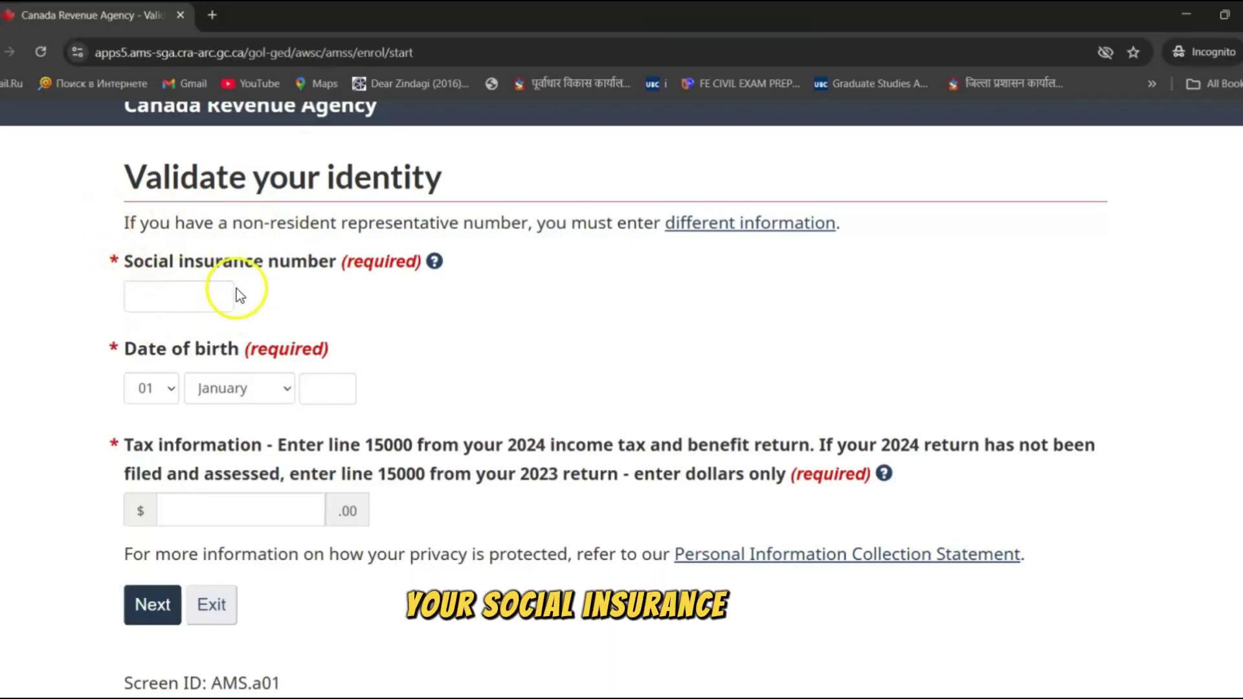
scroll(336, 326, "down", 1)
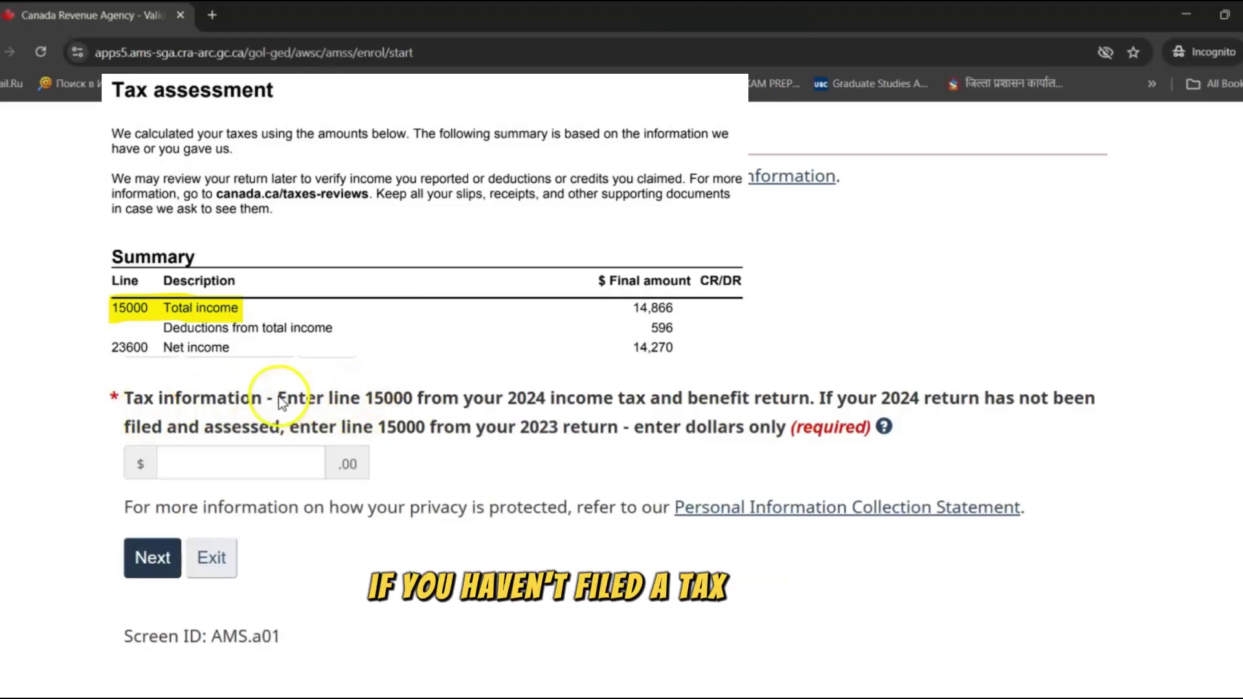
left_click_drag(280, 397, 493, 395)
left_click_drag(602, 396, 699, 399)
left_click_drag(387, 428, 654, 435)
scroll(578, 470, "down", 1)
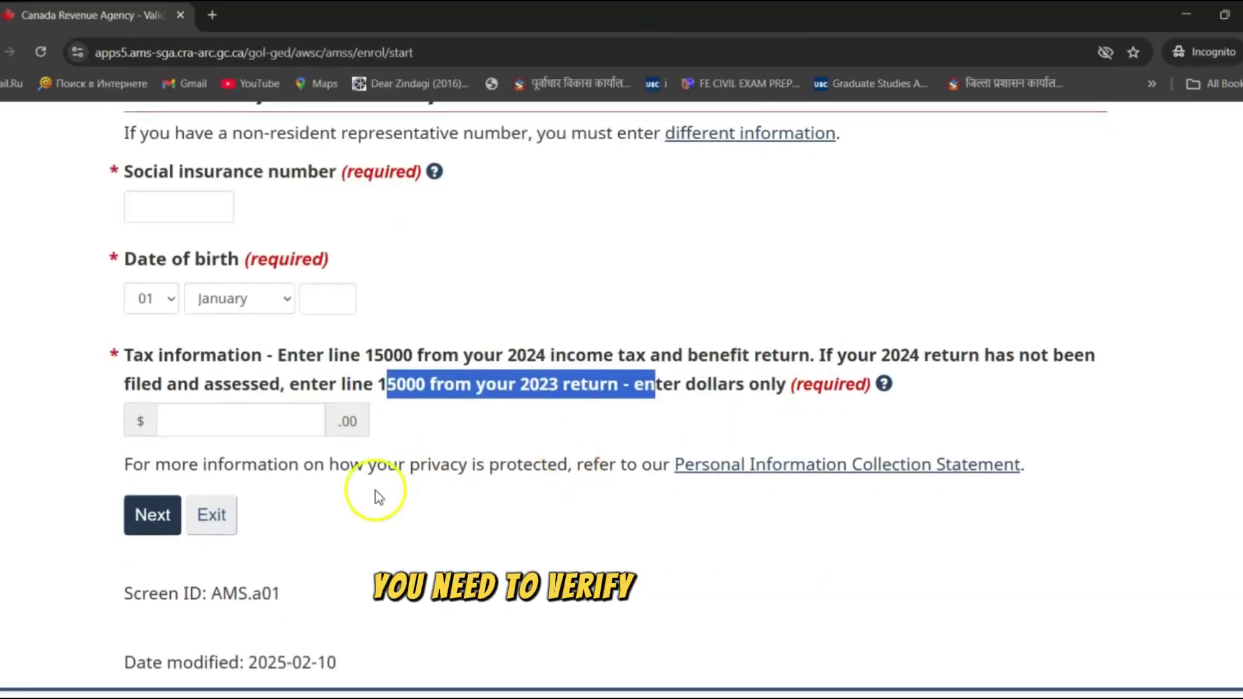
- Read the Verify your identity help page on the document verification service, its eligibility criteria and the accepted identification documents
left_click_drag(375, 491, 249, 244)
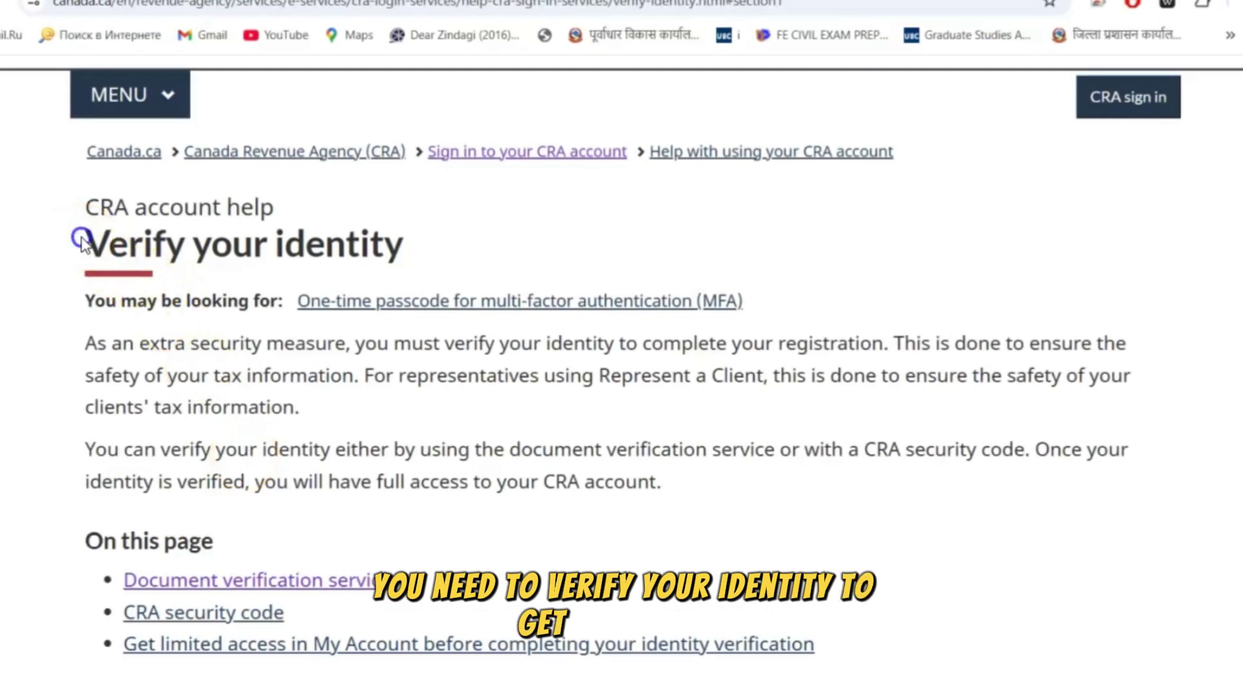
left_click_drag(81, 240, 422, 237)
scroll(408, 470, "down", 1)
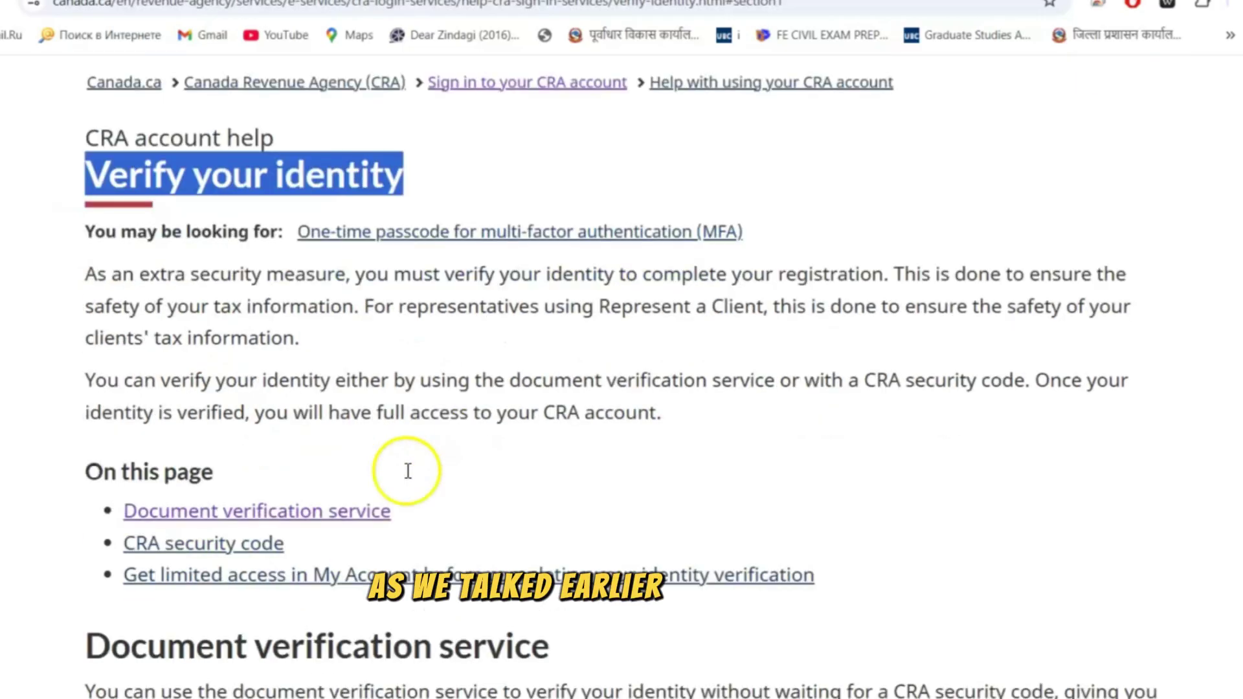
scroll(408, 471, "down", 6)
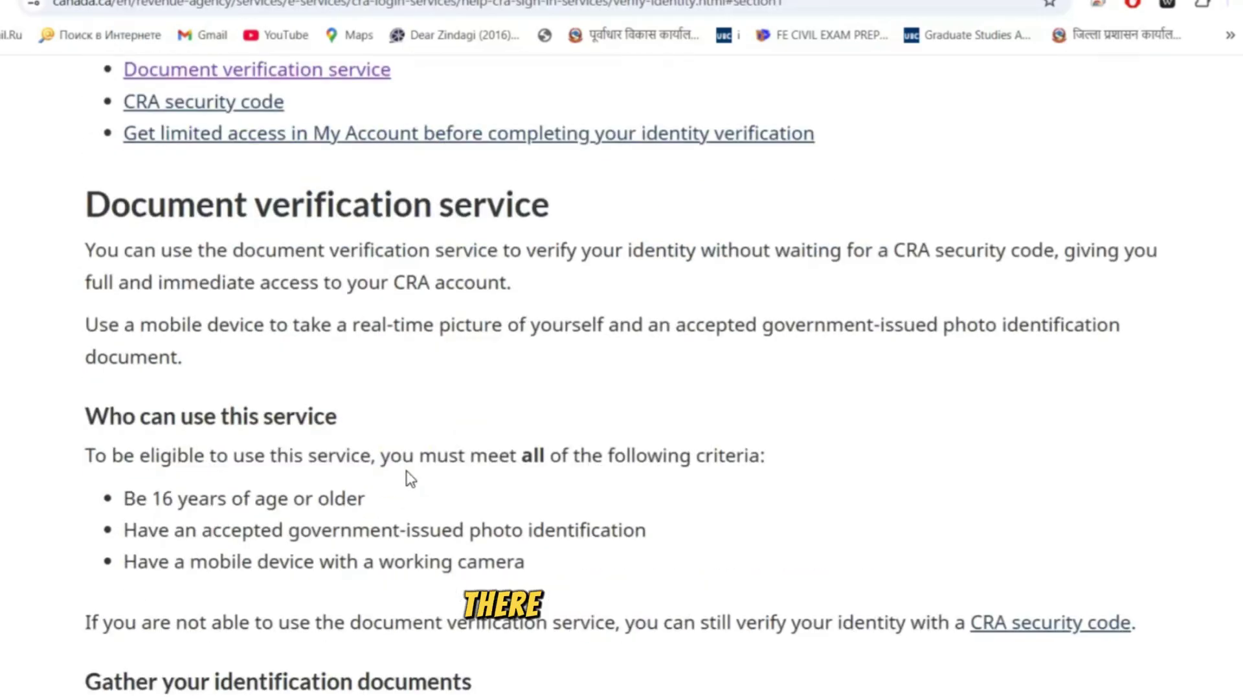
left_click_drag(71, 210, 608, 227)
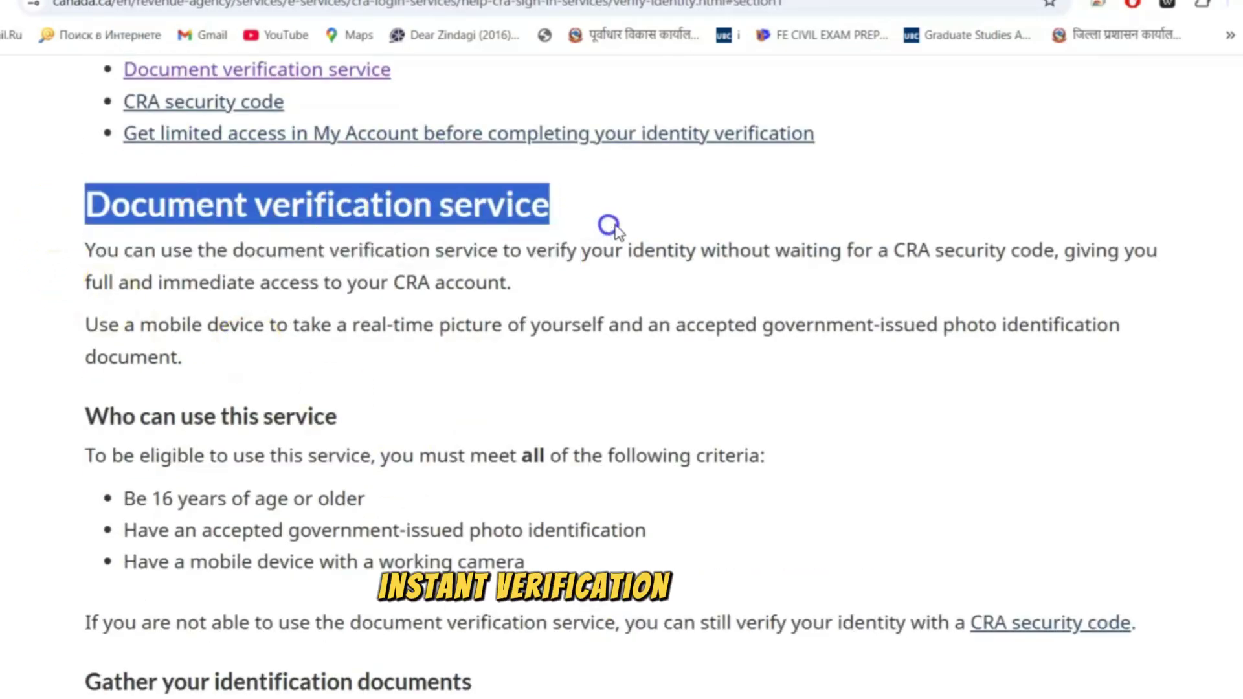
scroll(608, 227, "down", 2)
scroll(445, 390, "down", 3)
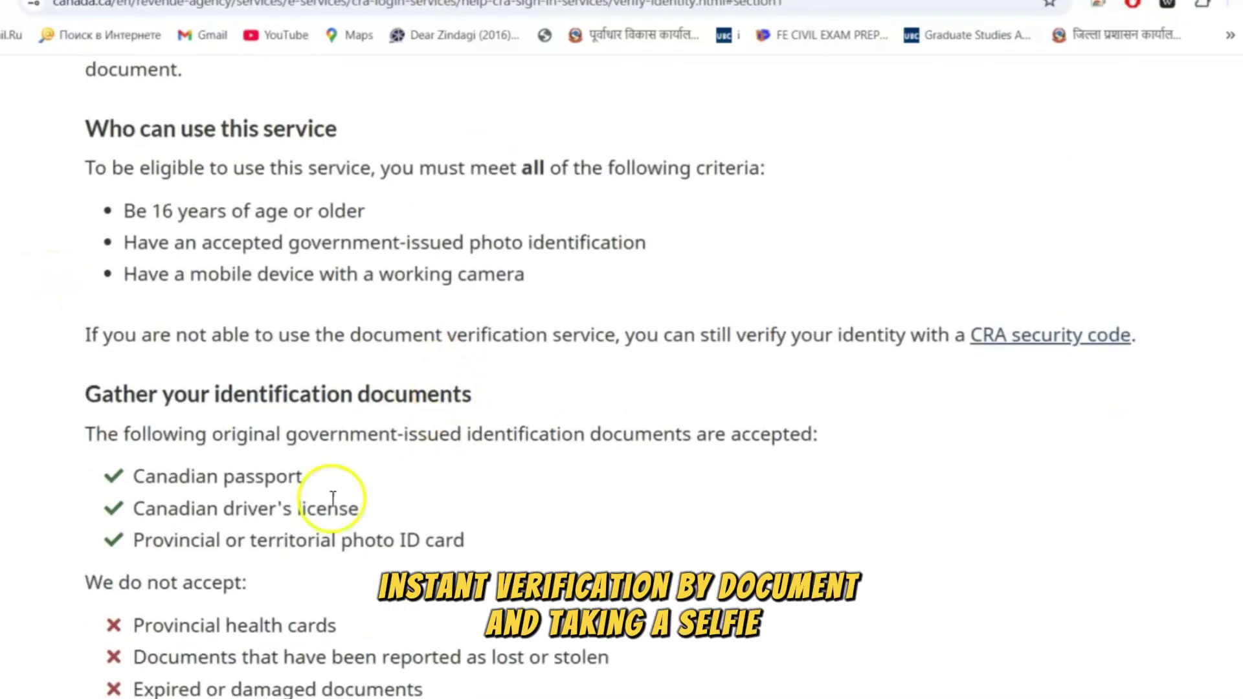
left_click_drag(362, 509, 109, 428)
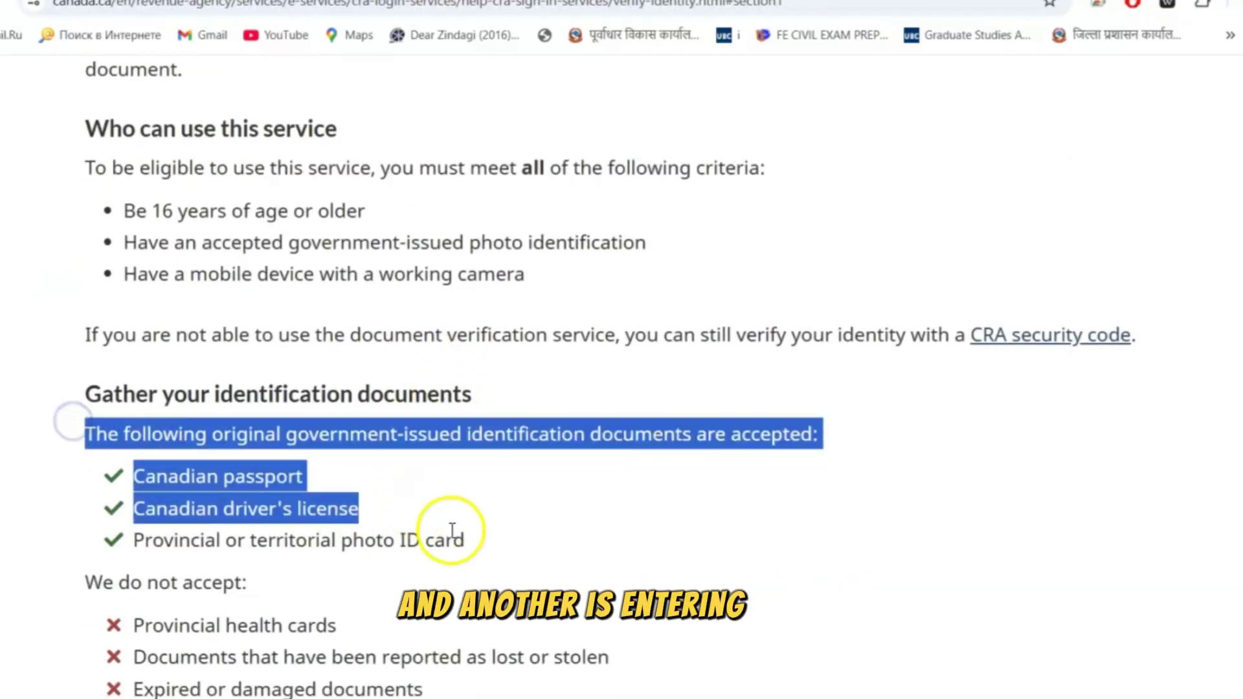
left_click_drag(451, 531, 288, 539)
scroll(288, 538, "down", 5)
left_click(427, 484)
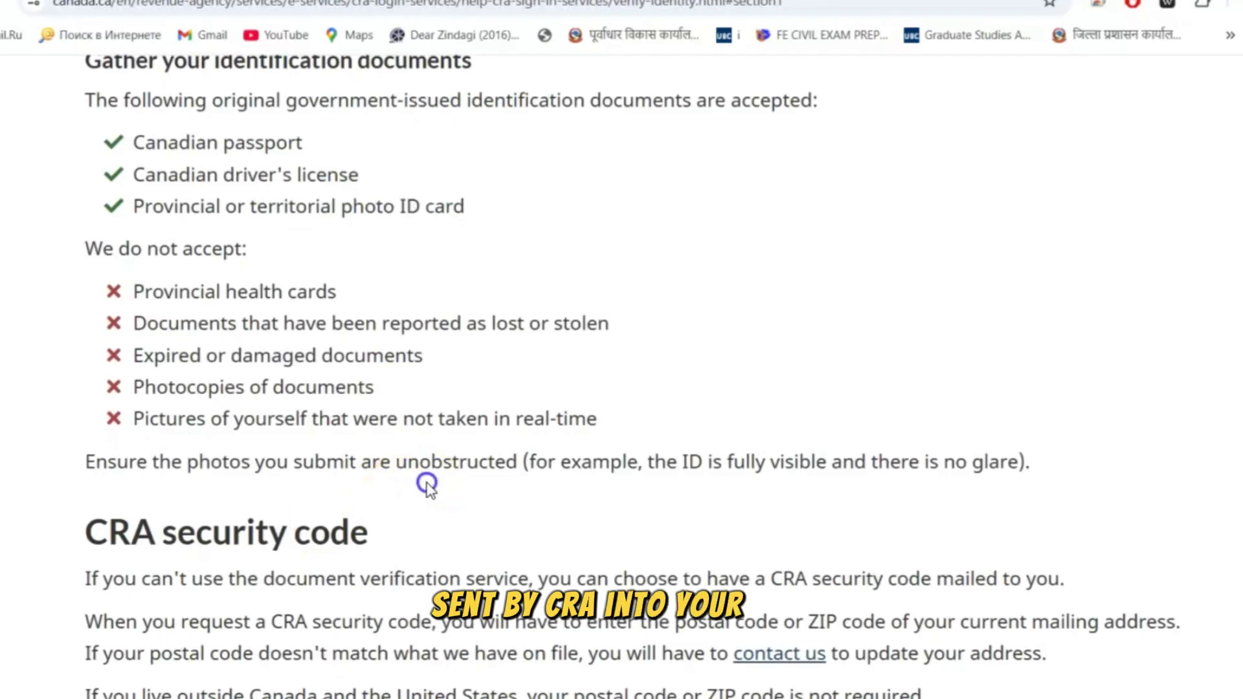
- Read the CRA security code section about verifying identity with a mailed code
scroll(247, 487, "down", 4)
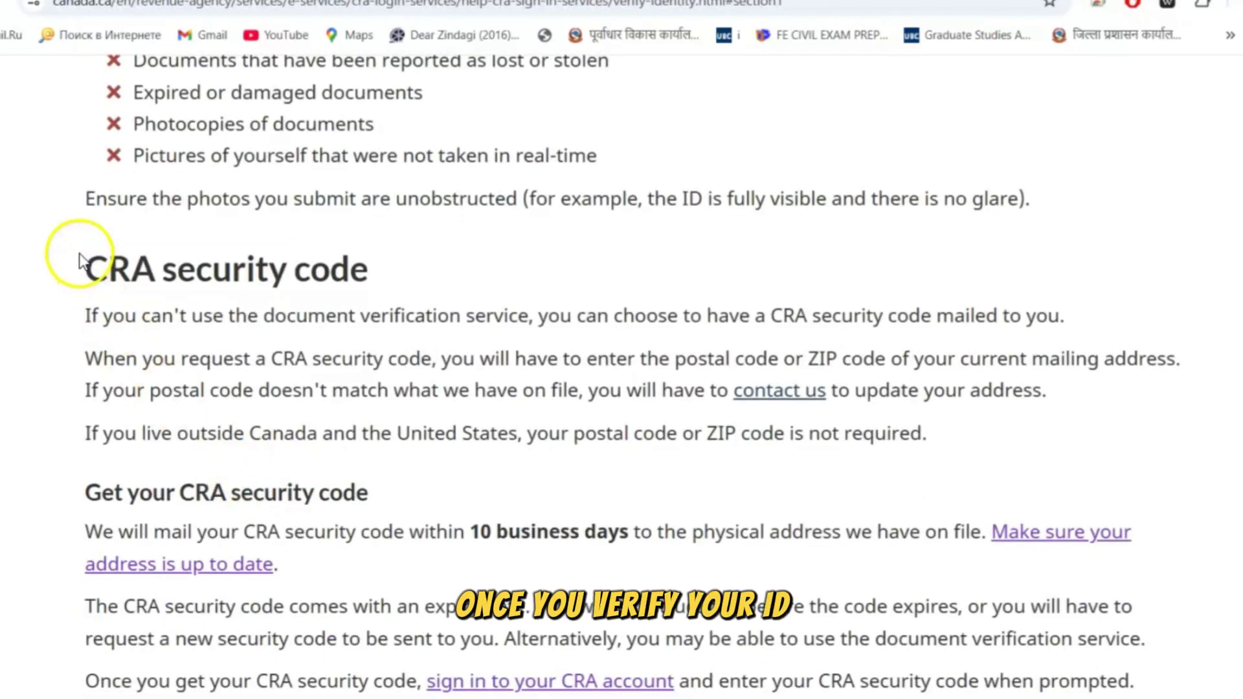
left_click_drag(80, 259, 406, 479)
left_click(463, 487)
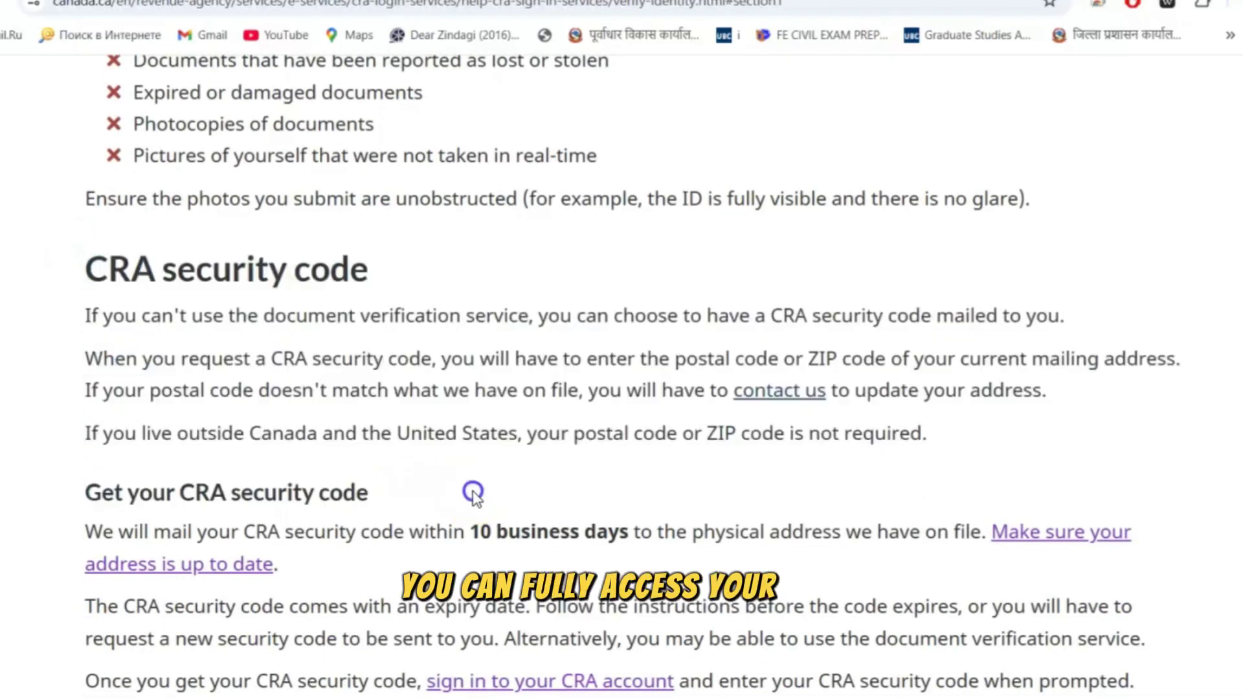
scroll(469, 492, "down", 2)
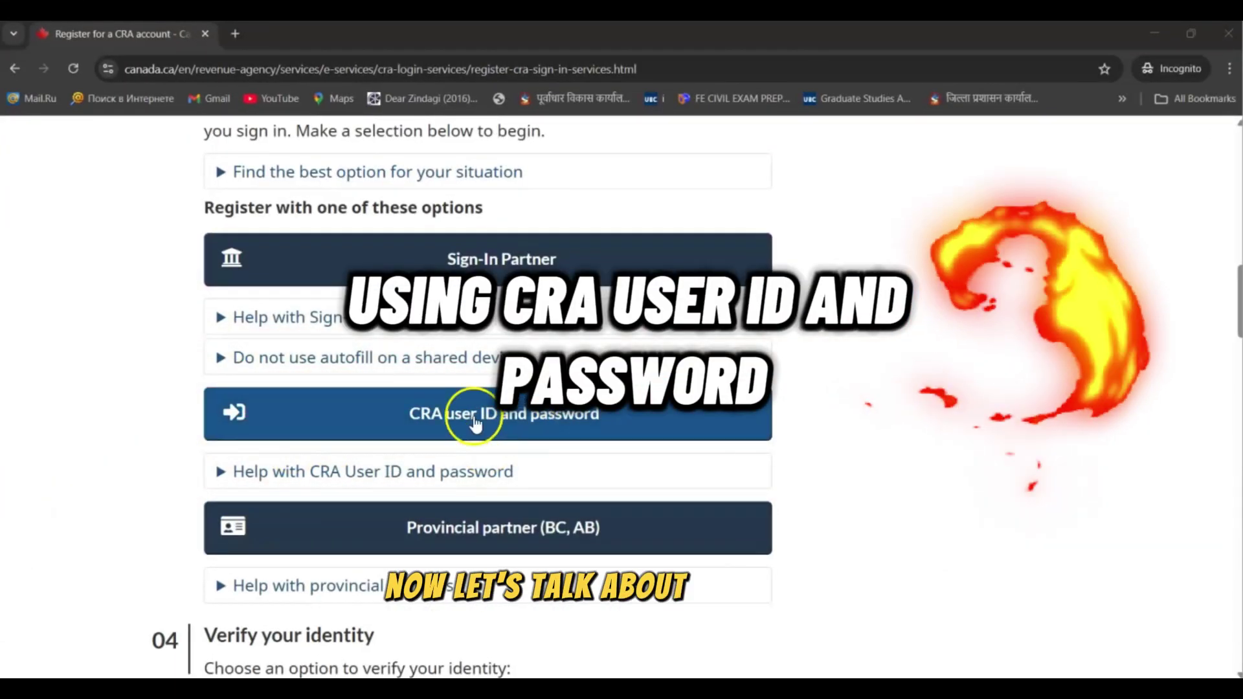
- Expand the help on CRA user ID and password, and choose that option to register
left_click(452, 472)
scroll(514, 566, "down", 2)
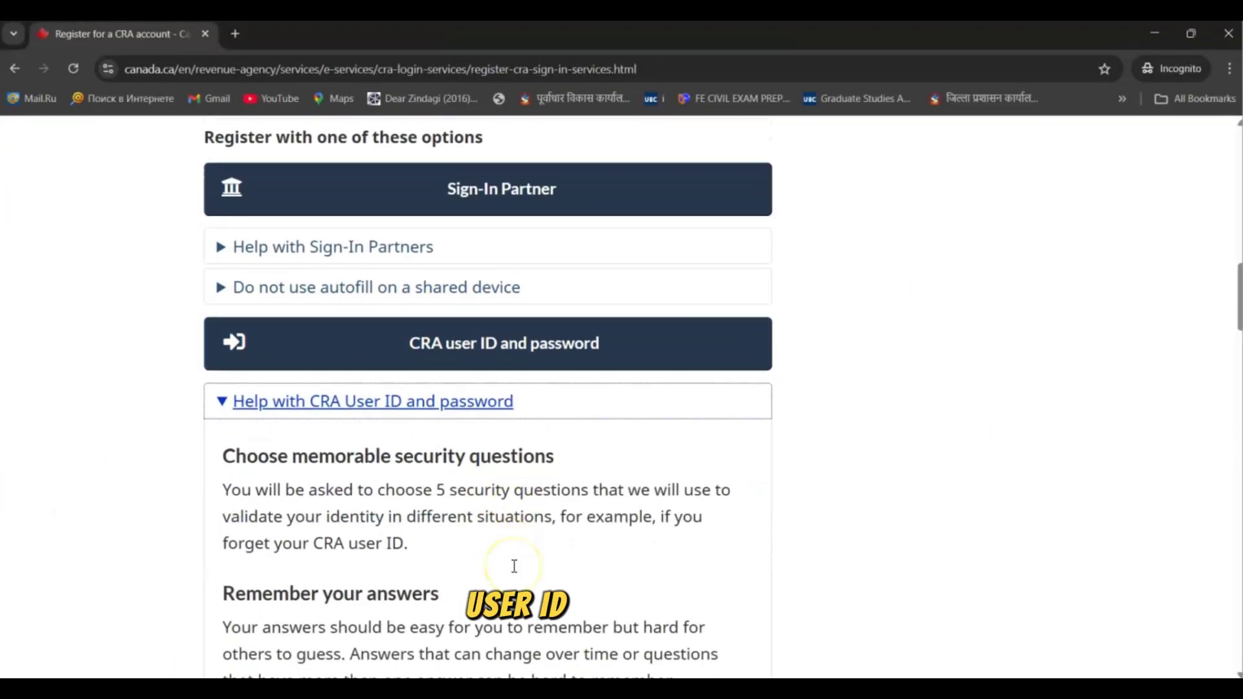
scroll(515, 565, "down", 1)
scroll(512, 565, "up", 1)
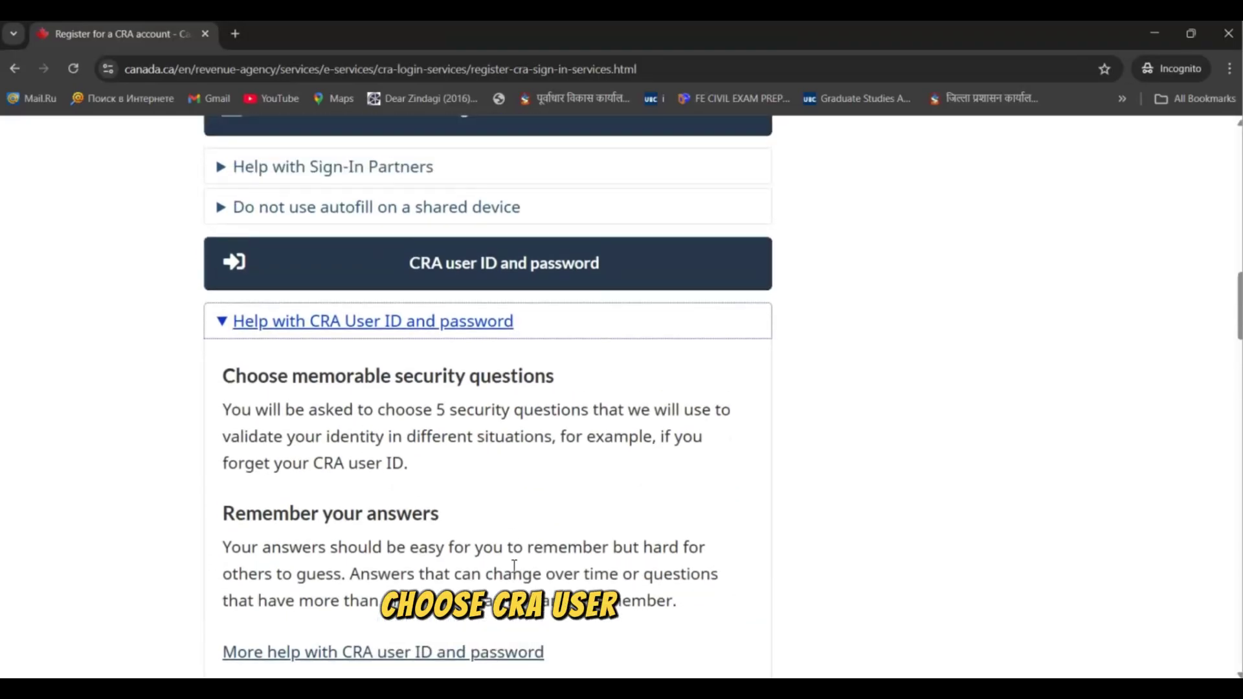
left_click(583, 274)
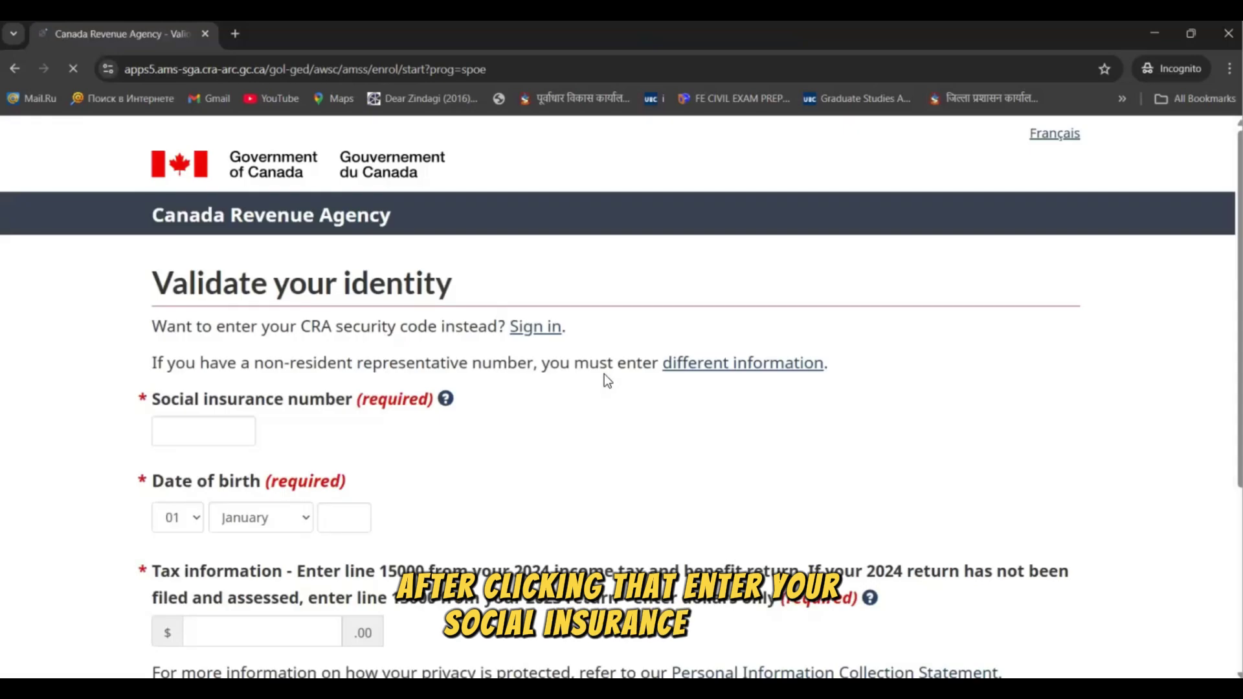
- Review the social insurance number, date of birth and line 15000 fields on the identity validation form and continue
scroll(606, 381, "down", 1)
scroll(606, 380, "down", 1)
left_click(268, 339)
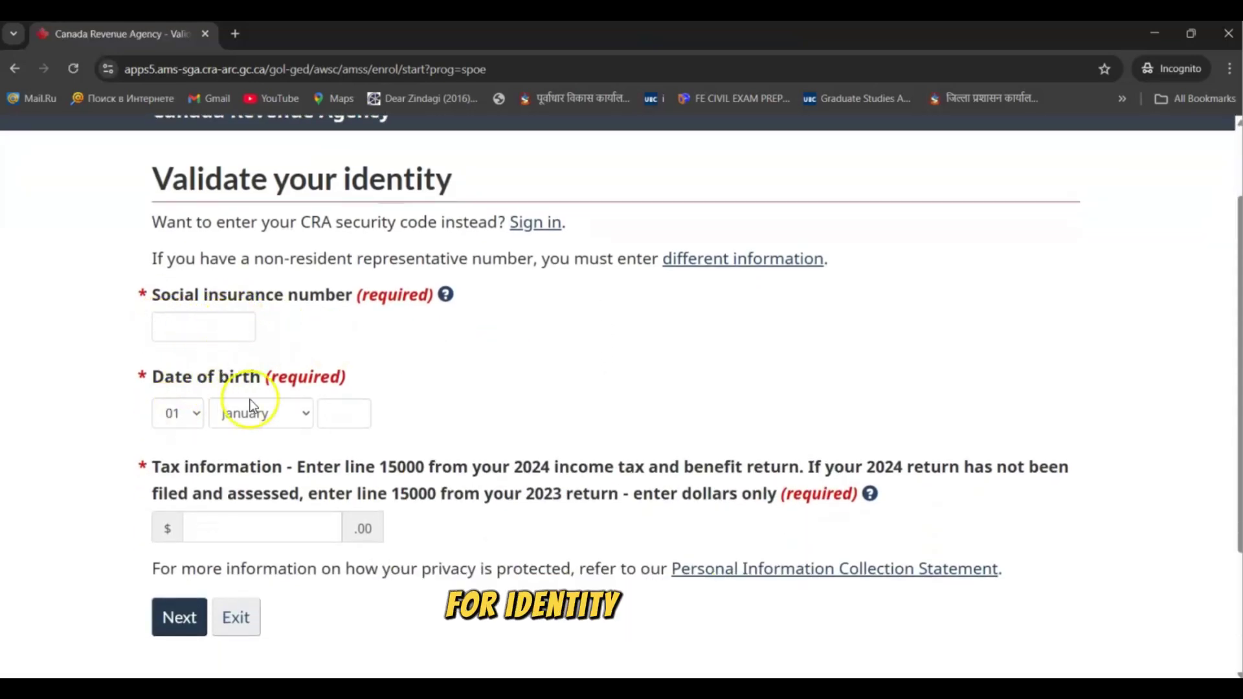
scroll(376, 405, "down", 1)
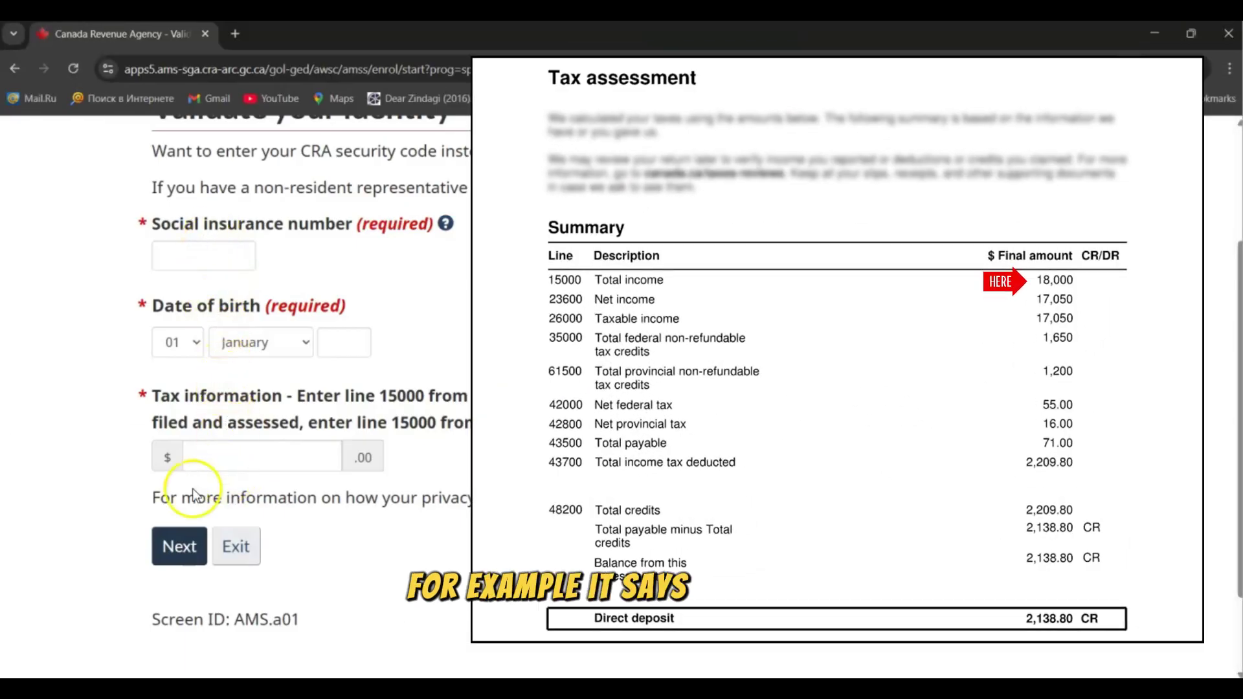
left_click(163, 558)
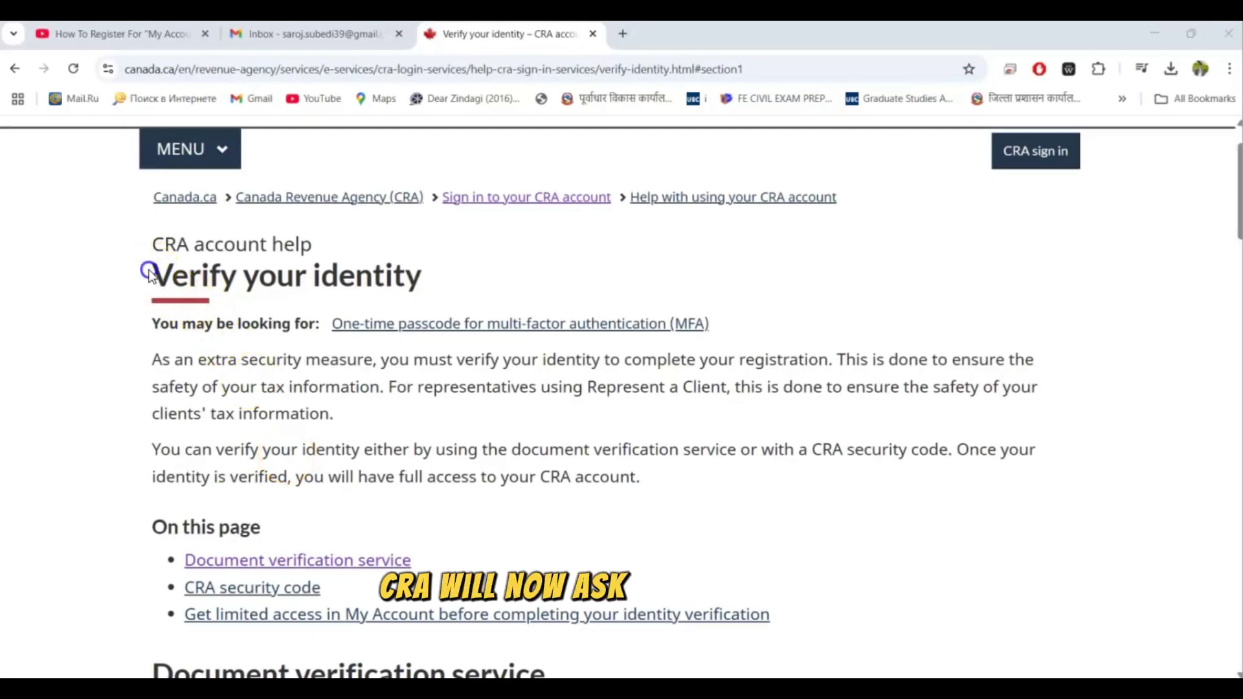
- Review the document verification service requirements and which government-issued photo IDs are accepted on the Verify your identity help page
left_click_drag(149, 272, 364, 271)
scroll(424, 453, "down", 5)
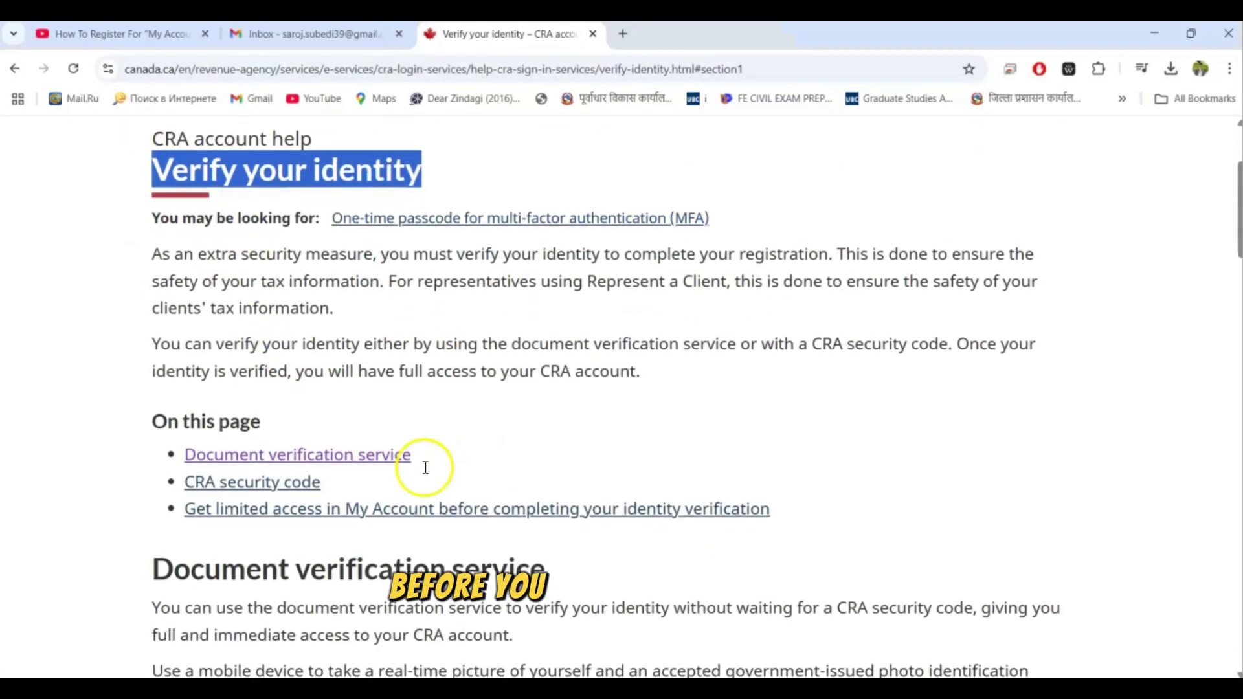
scroll(424, 467, "down", 1)
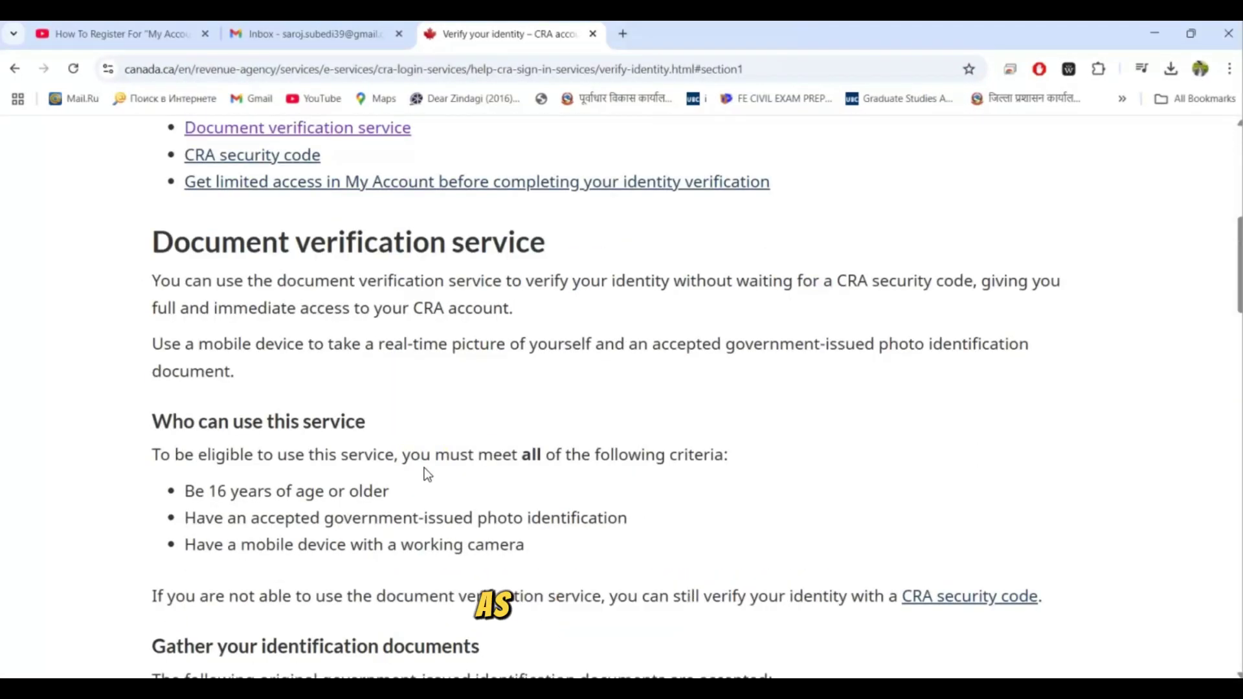
left_click_drag(139, 243, 543, 259)
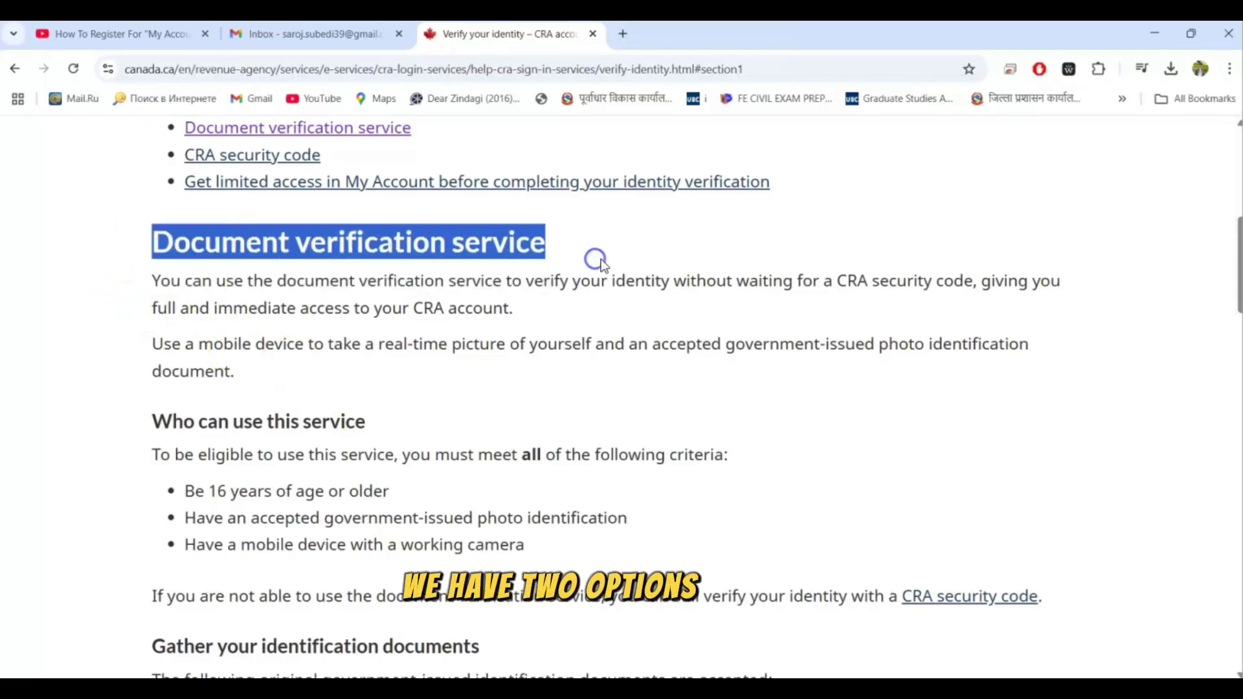
scroll(601, 259, "down", 3)
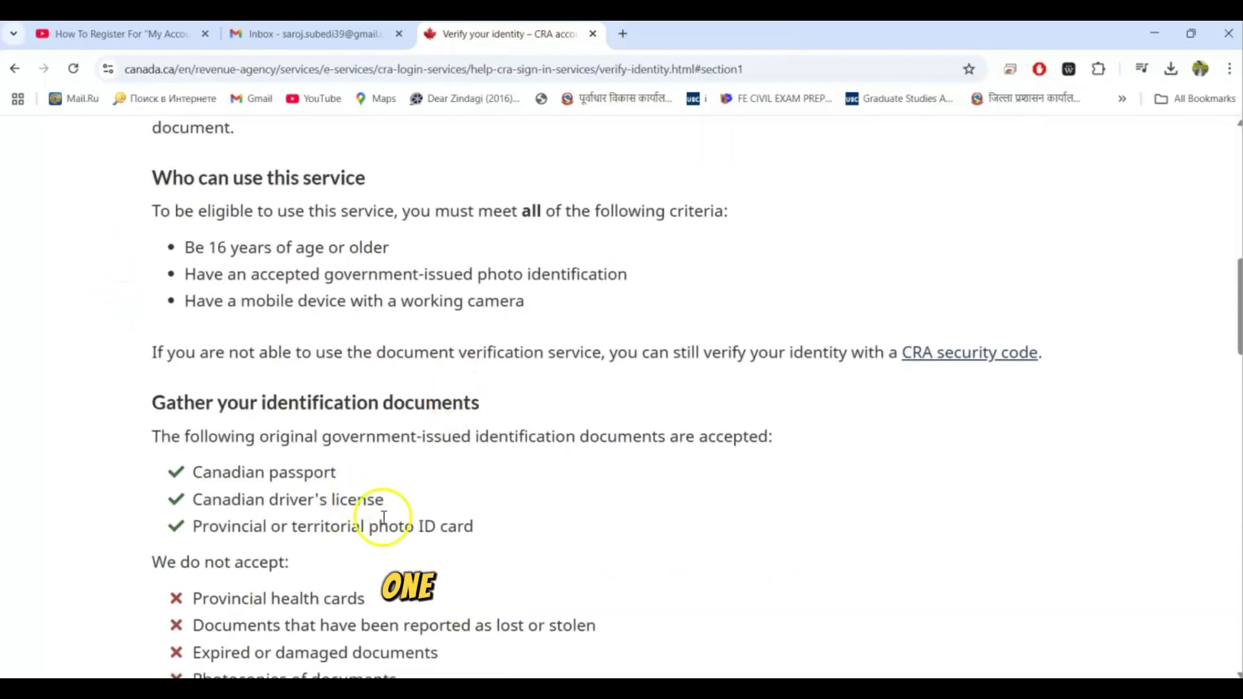
left_click_drag(453, 508, 167, 433)
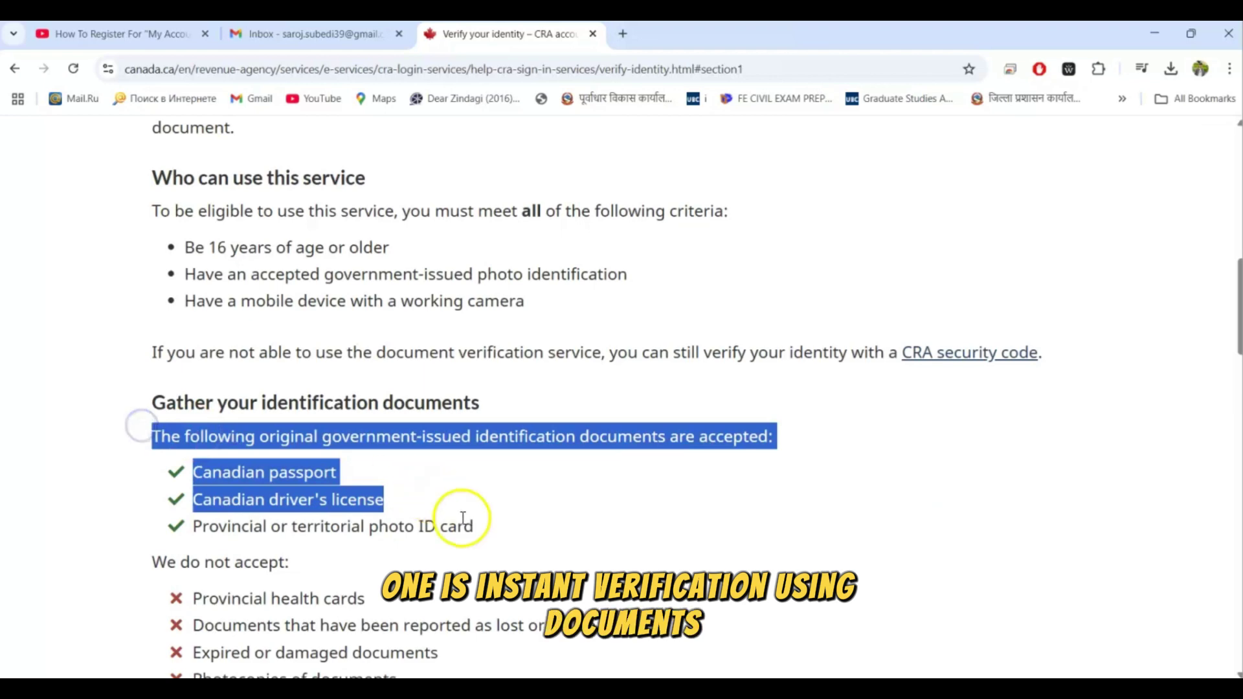
left_click_drag(464, 526, 326, 525)
scroll(328, 521, "down", 4)
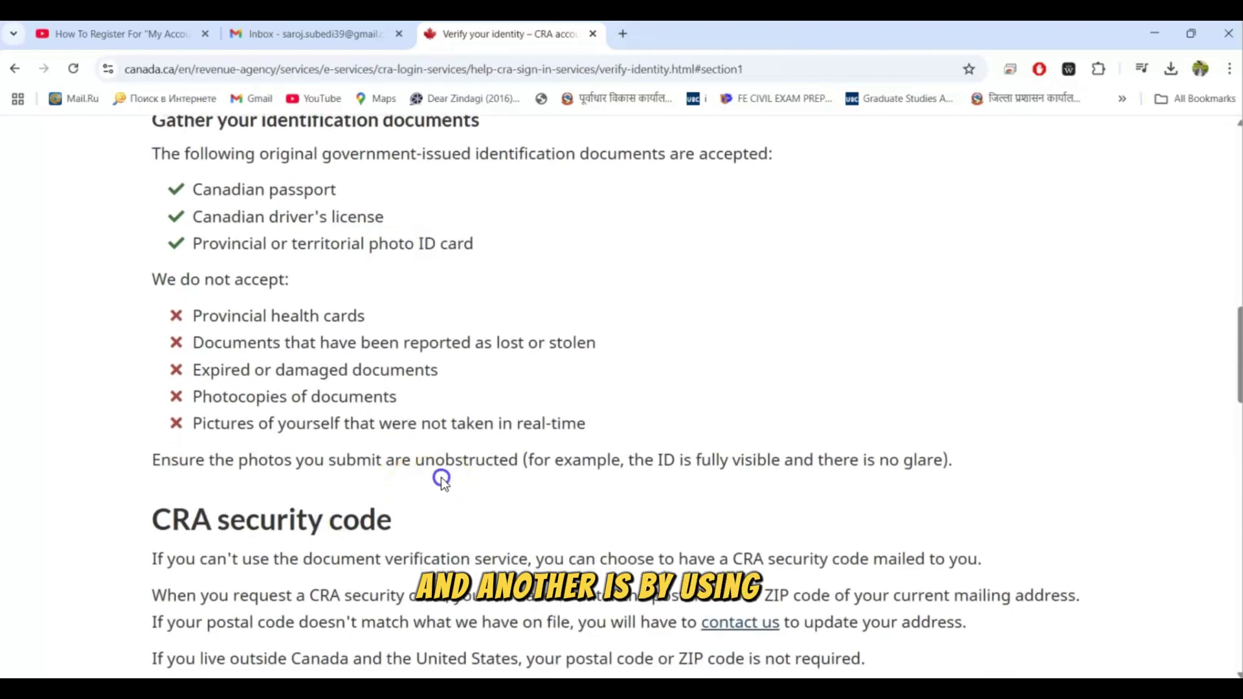
- Review how to get a CRA security code by mail, including its delivery time, expiry and problem-handling instructions
scroll(286, 475, "down", 3)
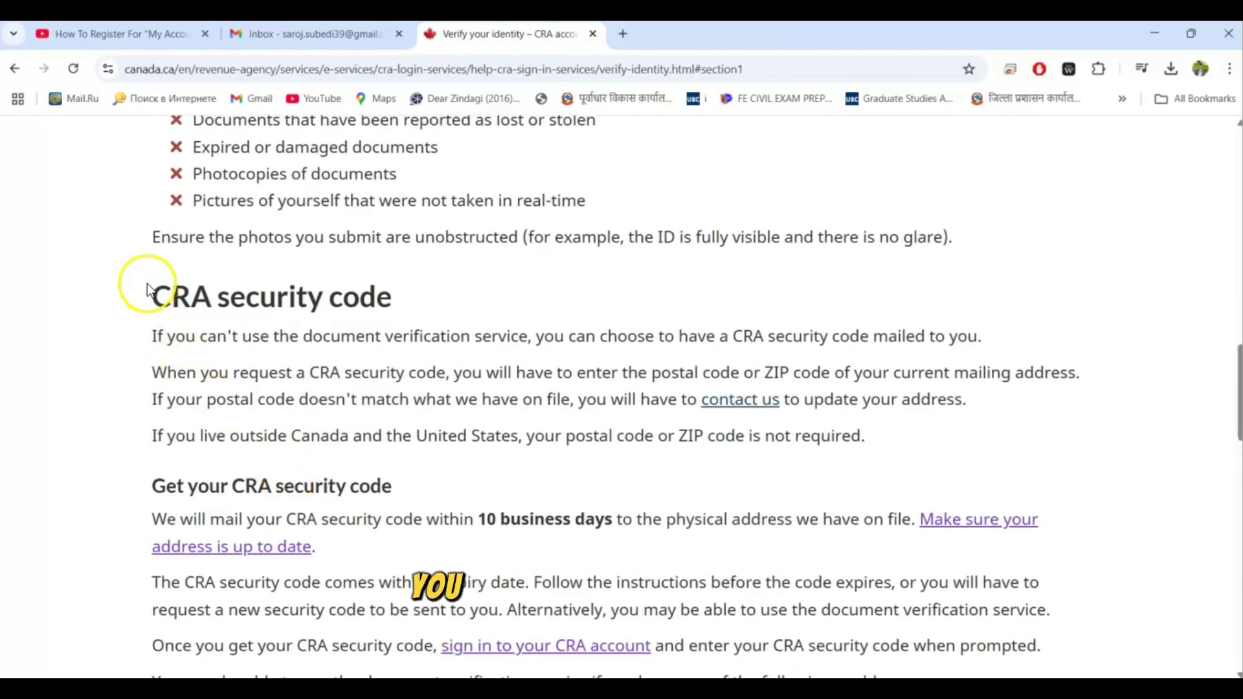
left_click_drag(147, 288, 424, 473)
left_click(481, 490)
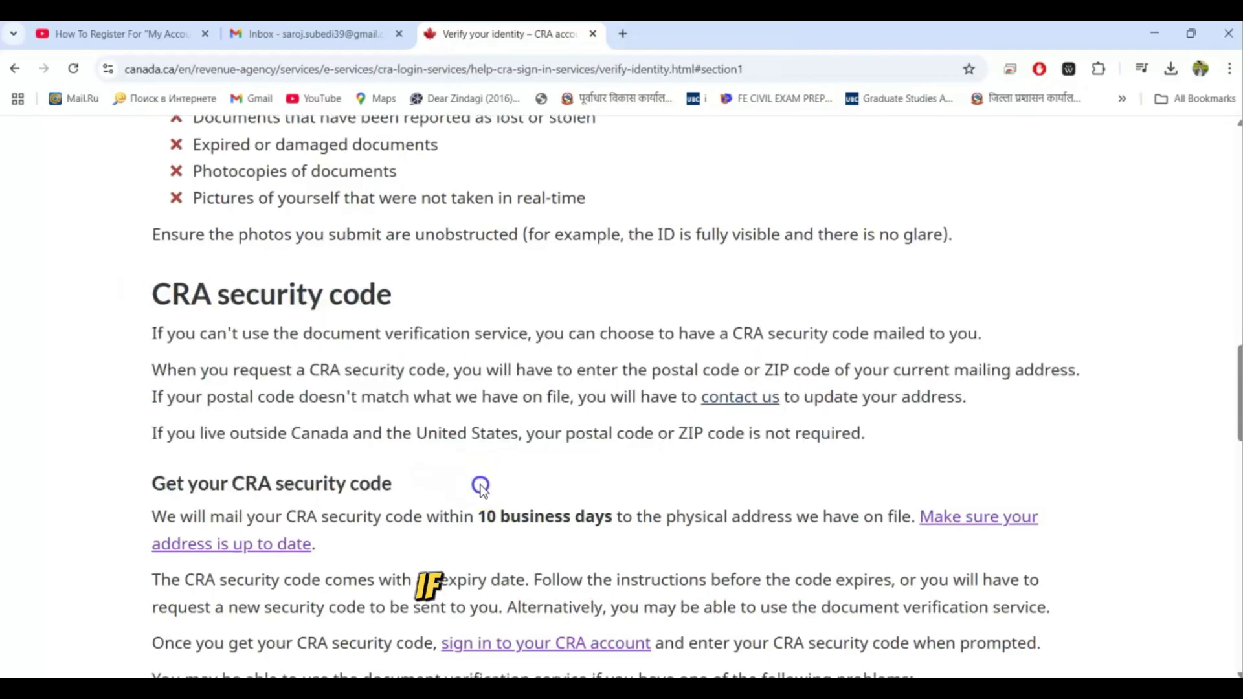
scroll(572, 442, "down", 2)
scroll(487, 400, "down", 5)
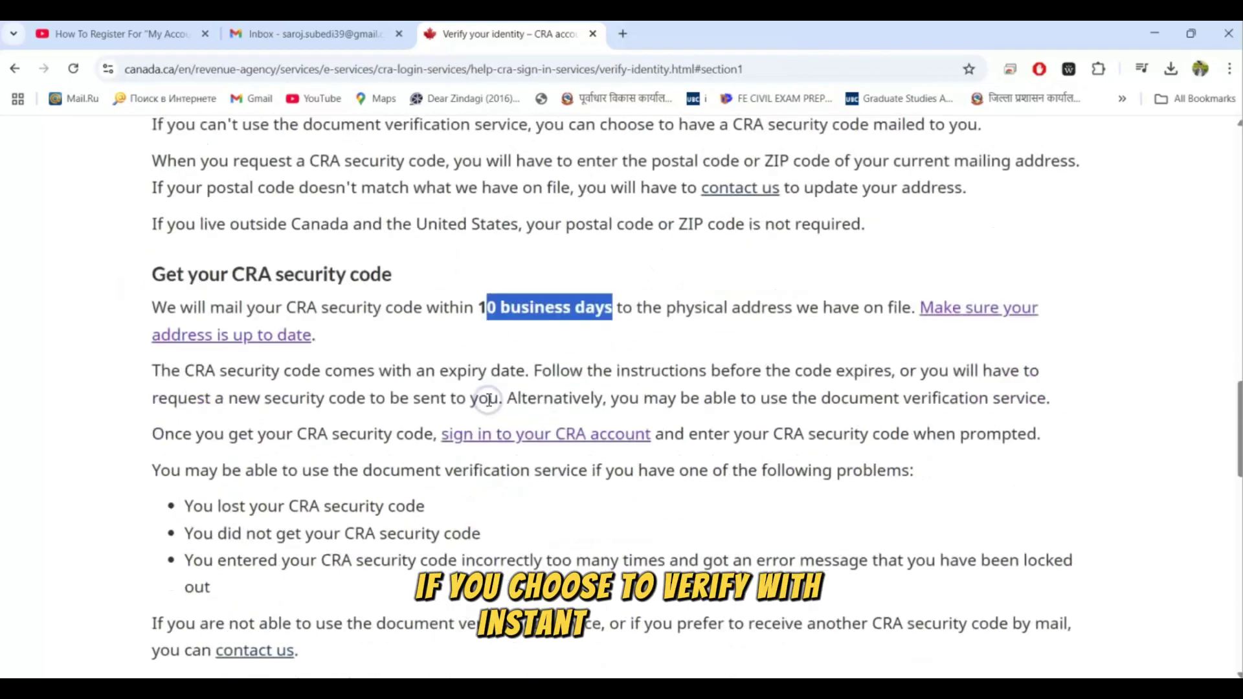
scroll(482, 474, "down", 3)
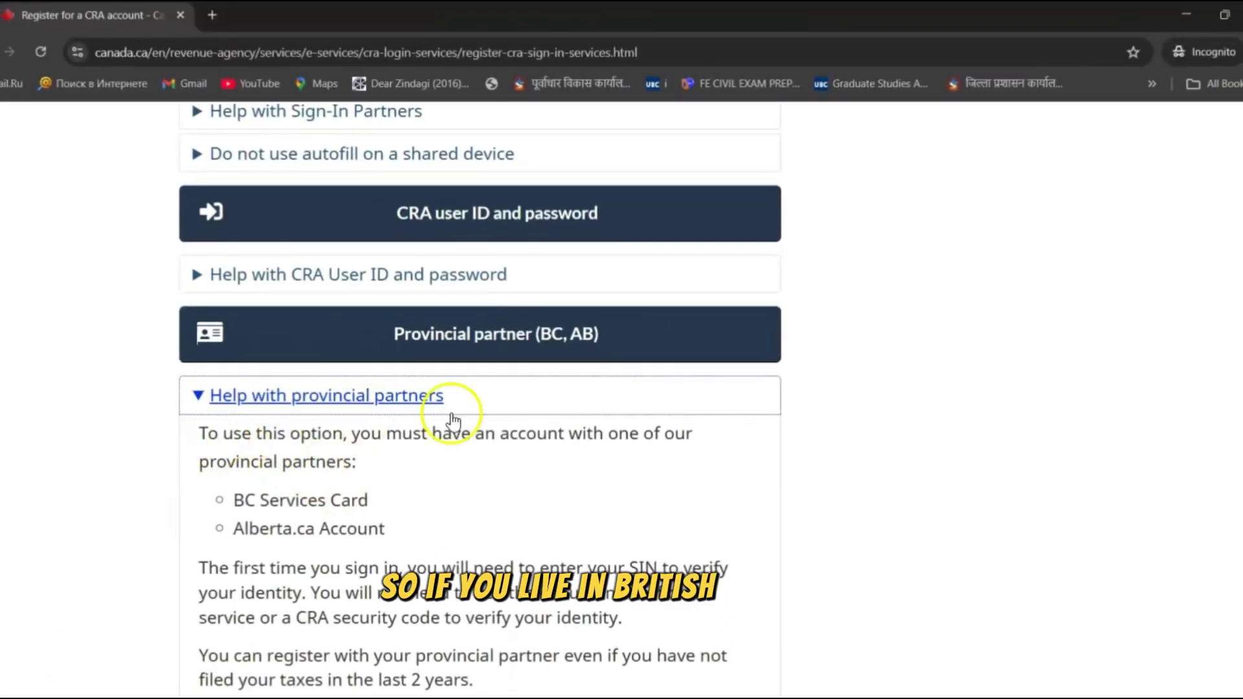
- Review the BC Services Card and Alberta.ca Account requirements in the provincial partner help, and choose the provincial partner option to register
left_click_drag(228, 499, 375, 495)
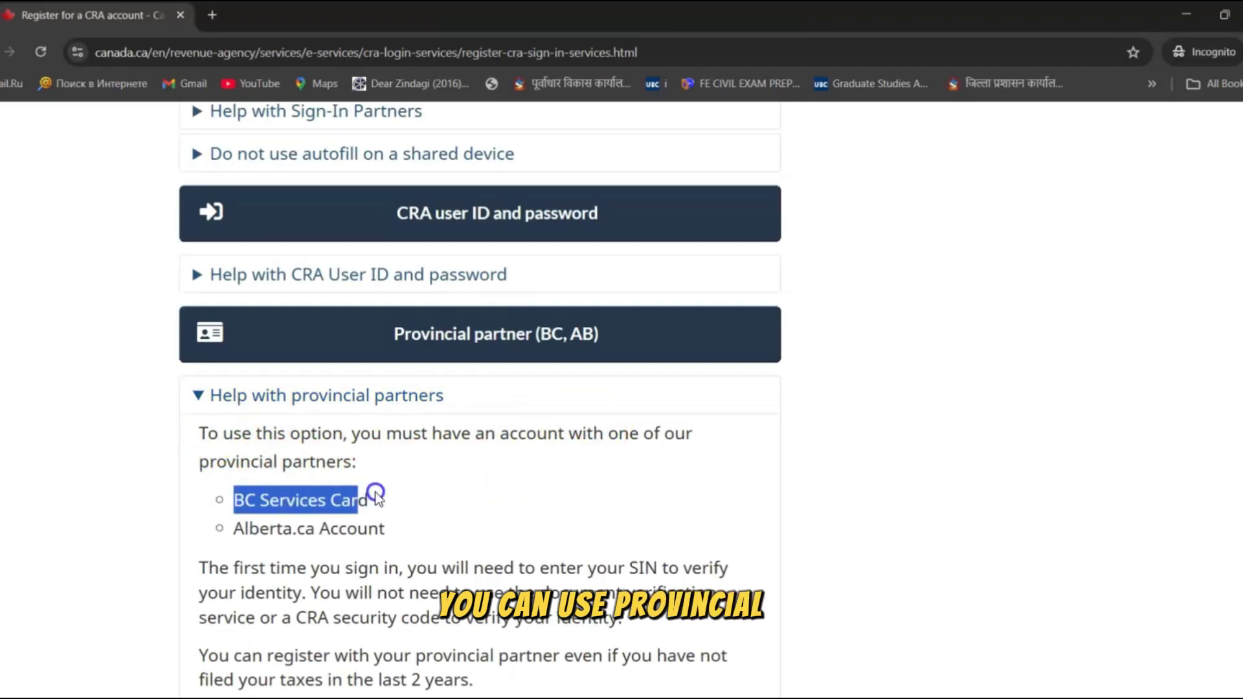
left_click(236, 539)
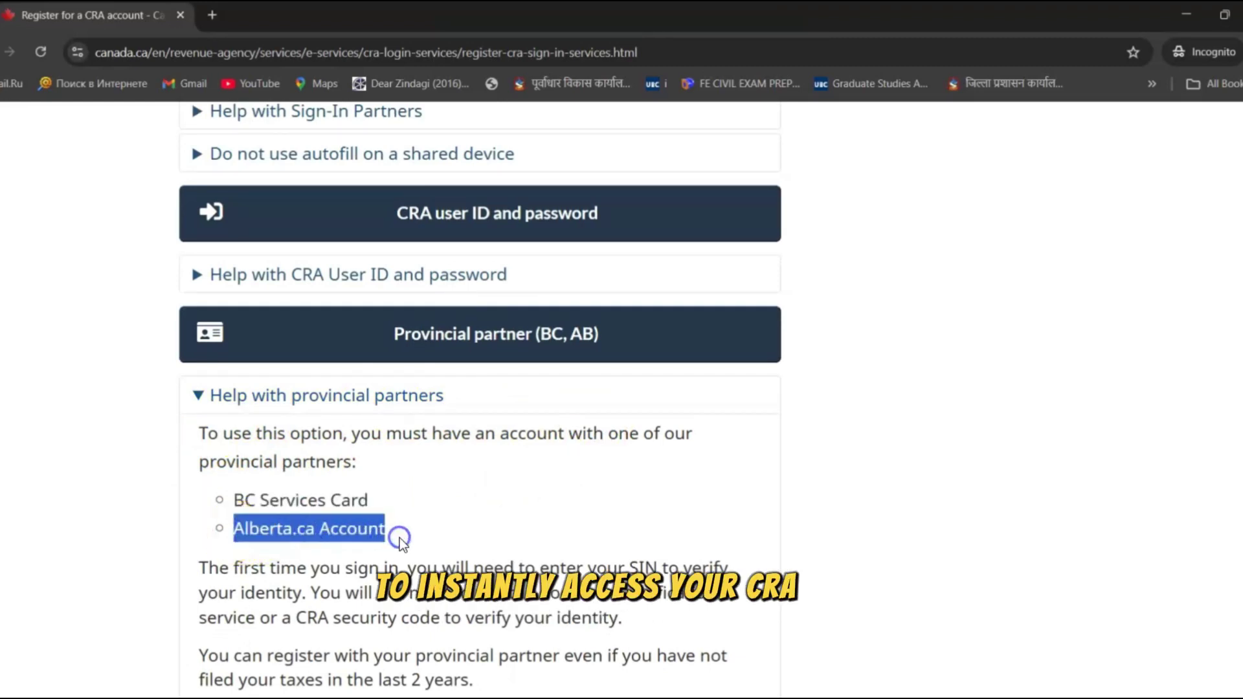
scroll(399, 539, "down", 2)
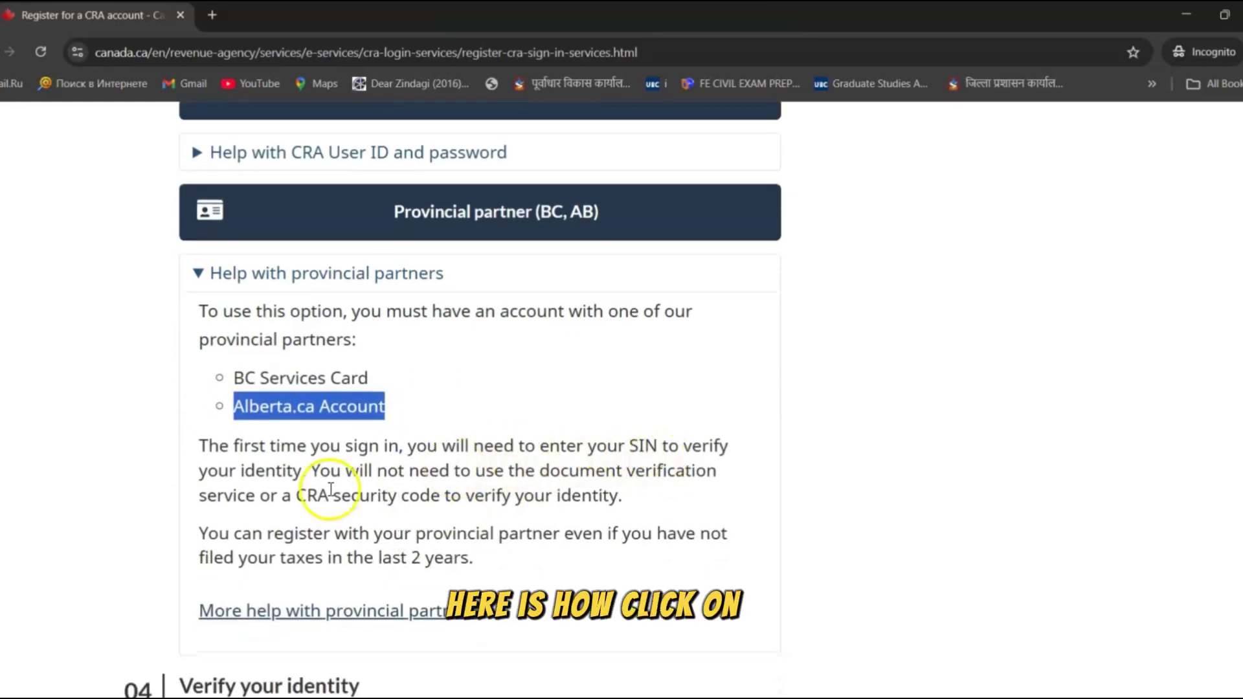
scroll(444, 550, "up", 2)
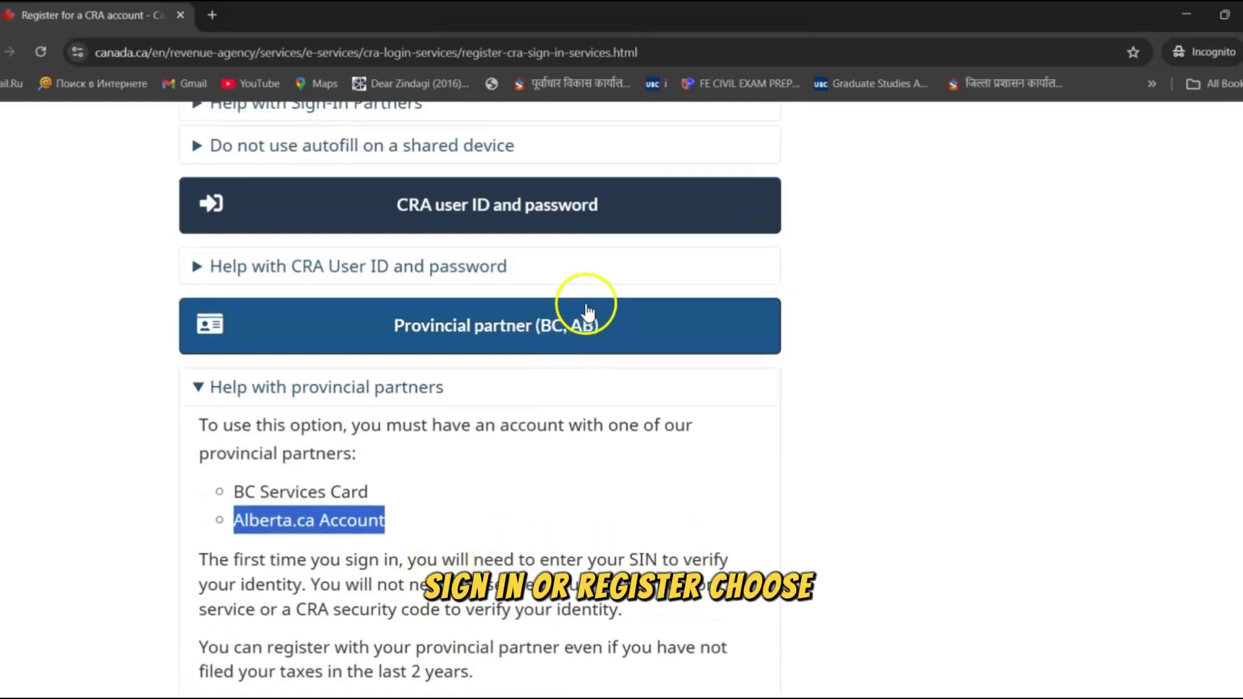
left_click(545, 327)
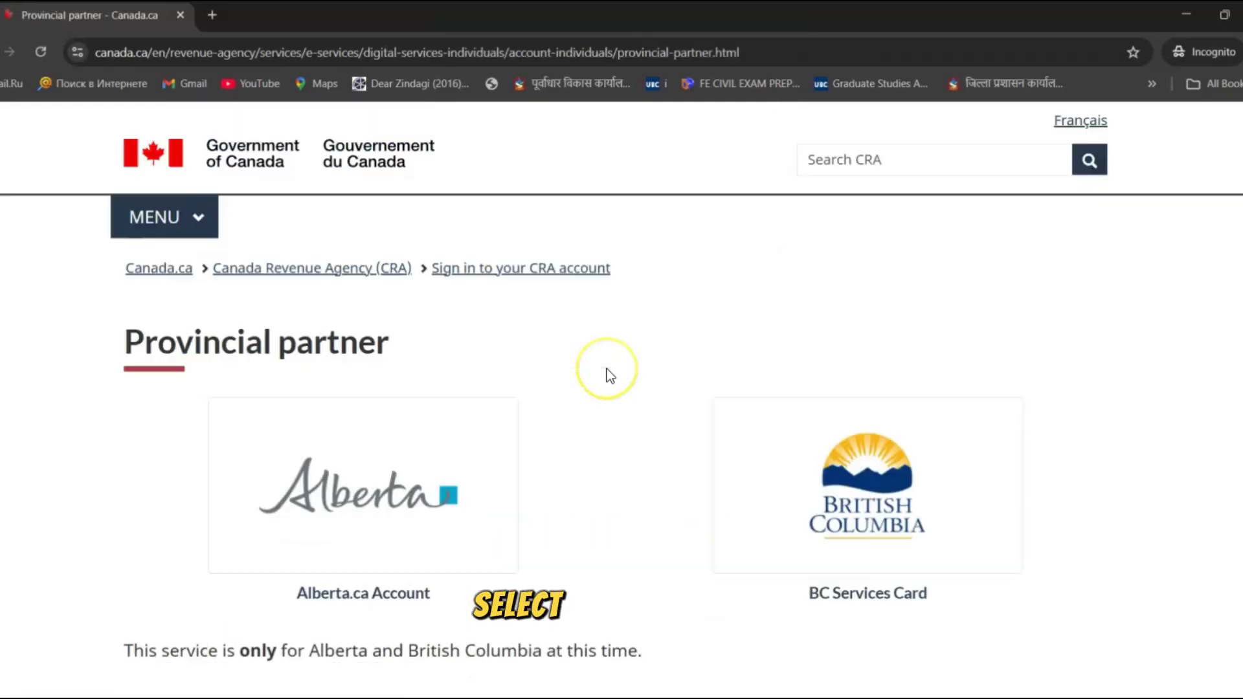
- Choose the Alberta.ca Account as provincial partner, submit the saved account username and go to the password entry
scroll(609, 376, "down", 1)
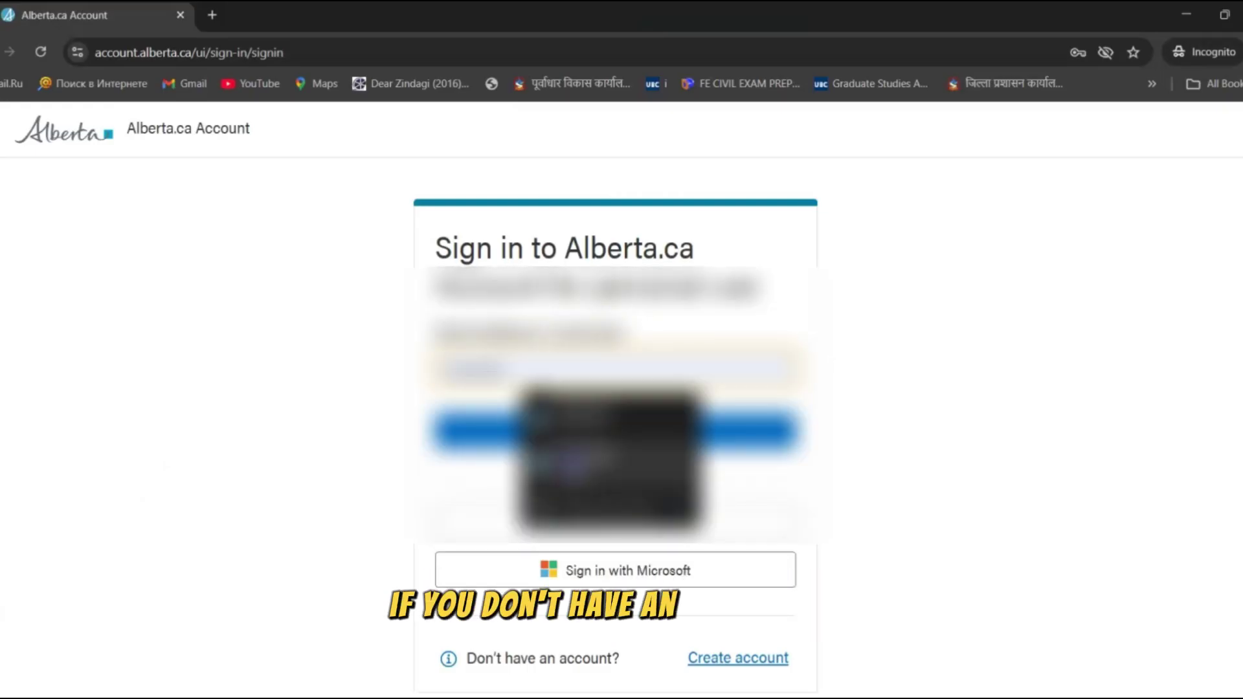
left_click(575, 424)
left_click(415, 433)
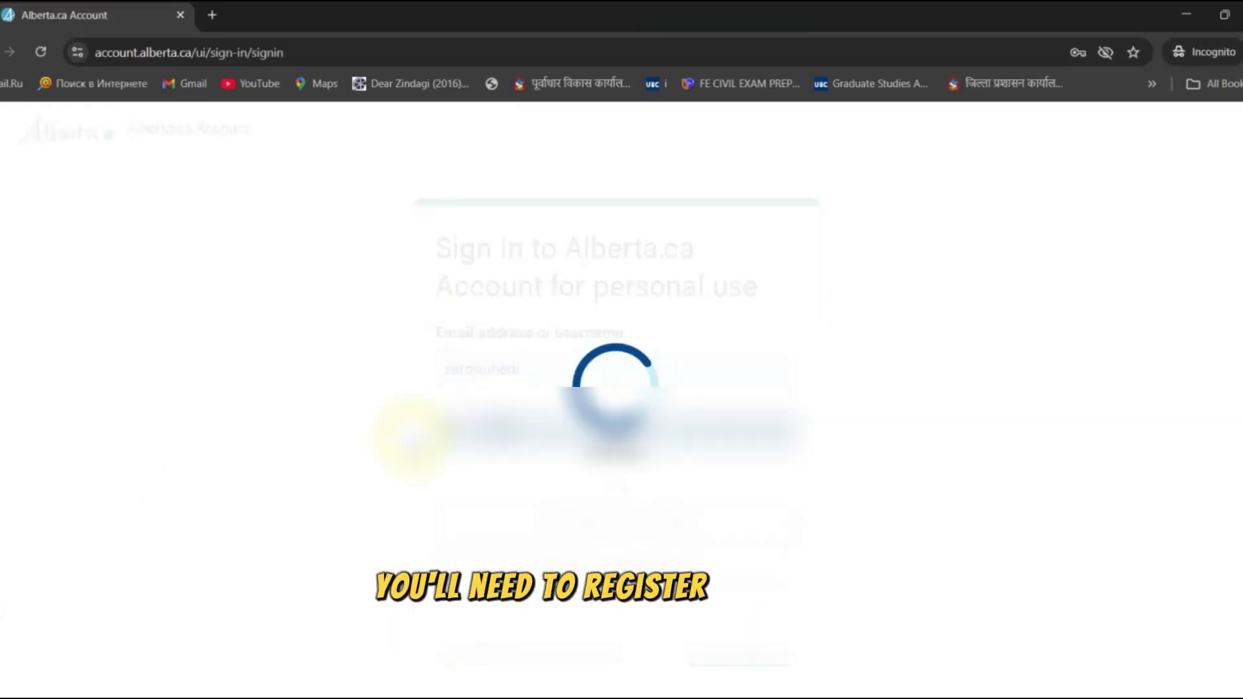
left_click(492, 521)
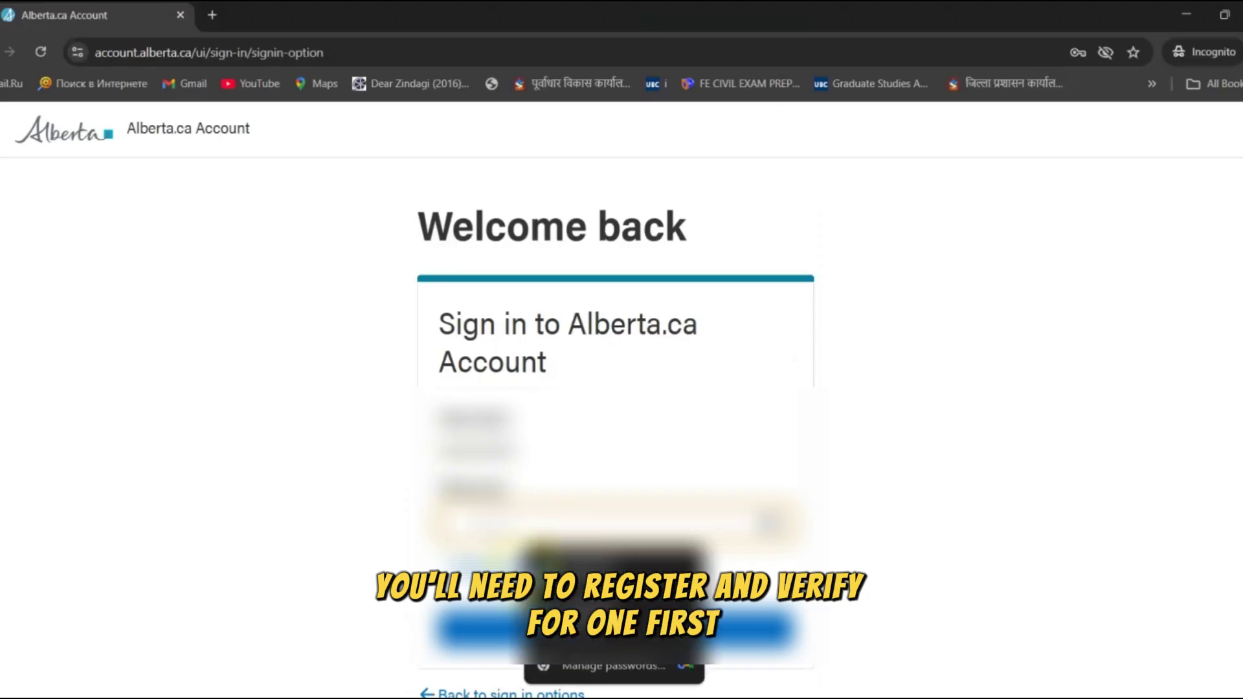